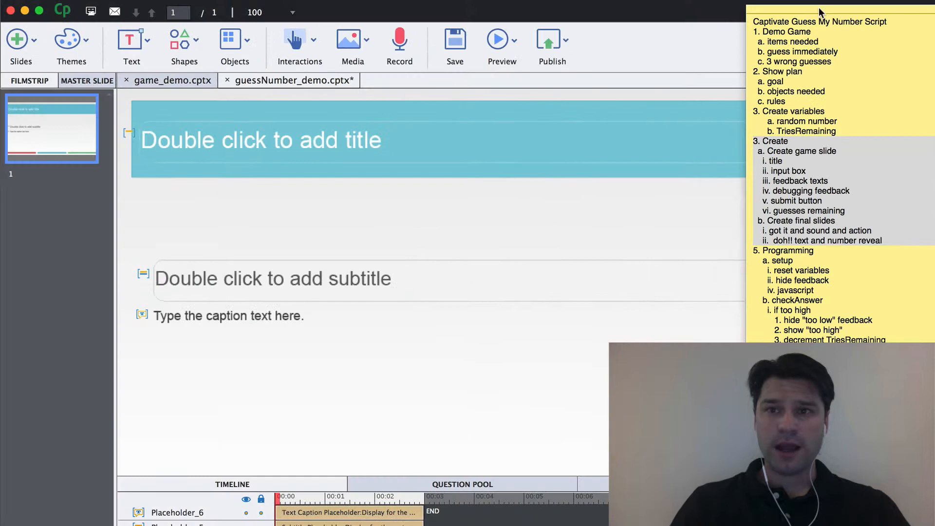
{"action": "double_click", "coordinate": [819, 9]}
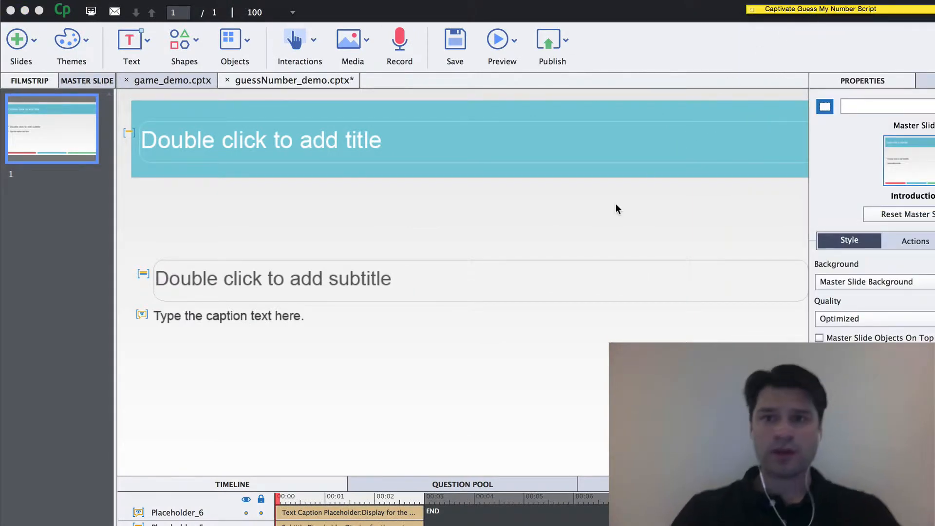
{"action": "double_click", "coordinate": [764, 9]}
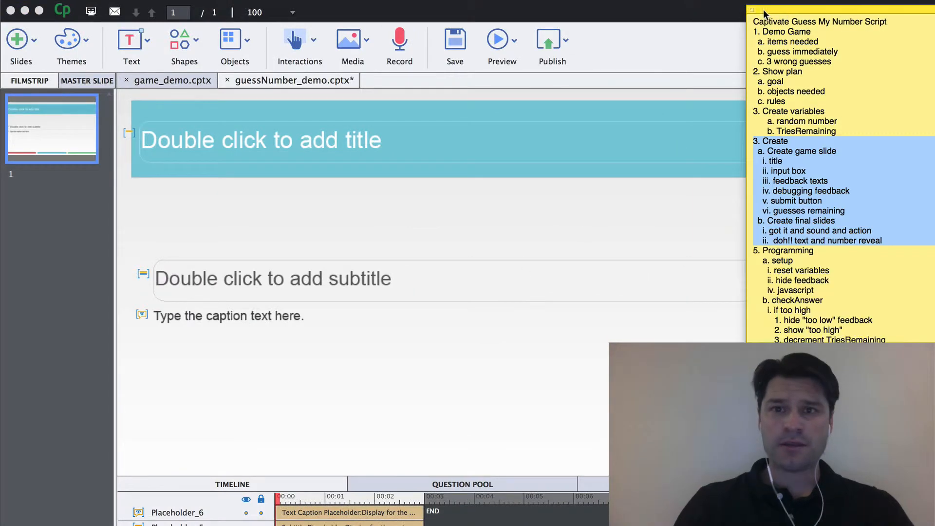
Replace the title placeholder text on the slide with "Guess my number".
{"action": "left_click", "coordinate": [364, 135]}
{"action": "double_click", "coordinate": [376, 141]}
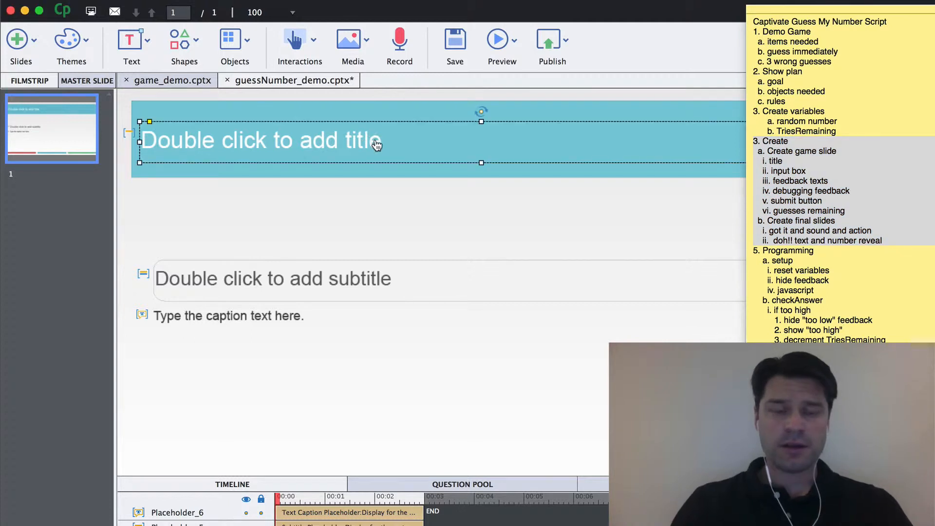
{"action": "type", "text": "Gue"}
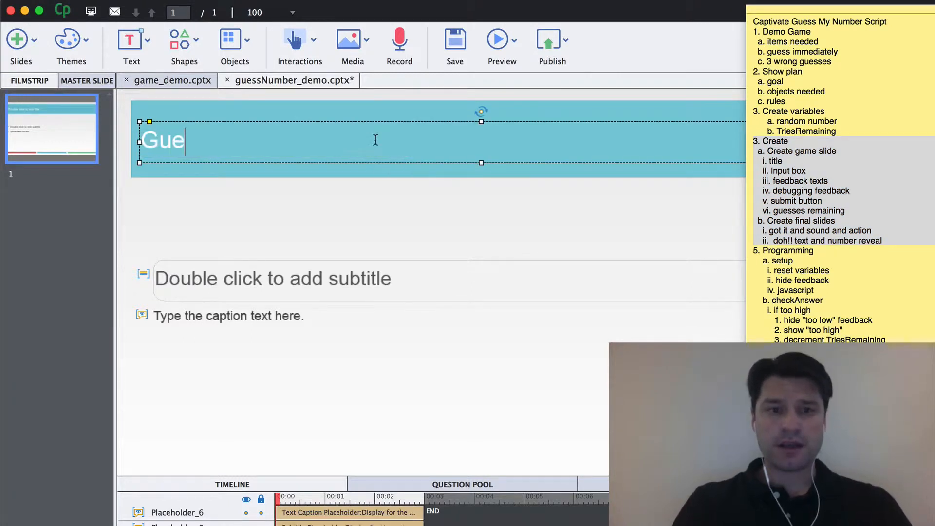
{"action": "type", "text": "ss my number"}
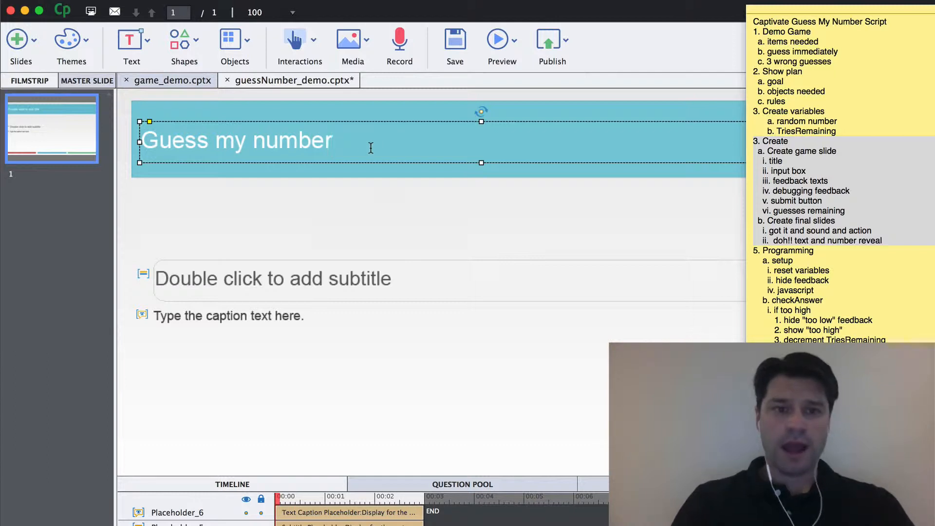
{"action": "left_click", "coordinate": [349, 214]}
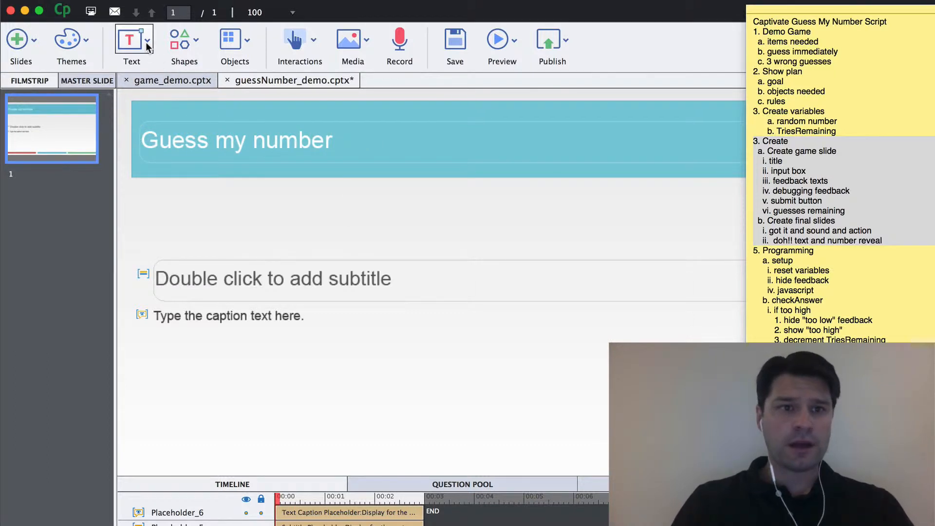
Insert a text caption, place it just below the title and widen it to span most of the title banner.
{"action": "left_click", "coordinate": [129, 38]}
{"action": "left_click", "coordinate": [145, 81]}
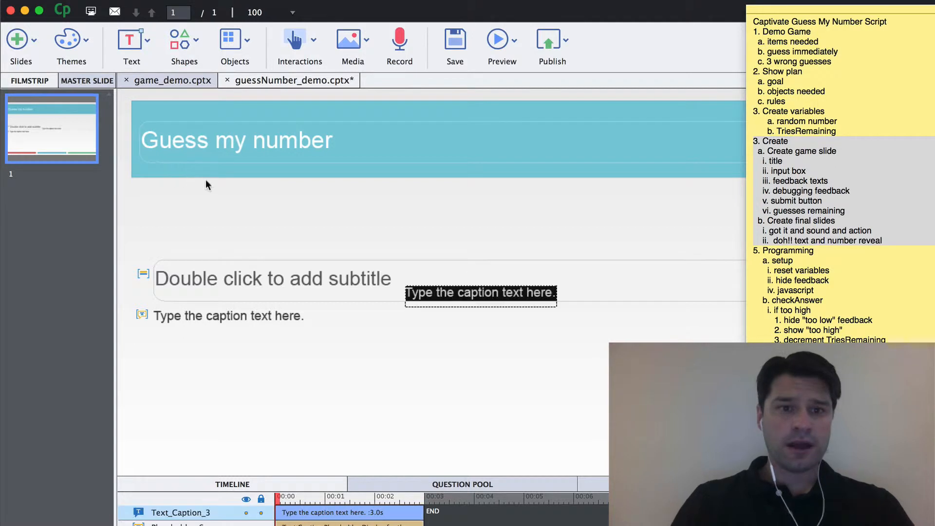
{"action": "left_click", "coordinate": [459, 242]}
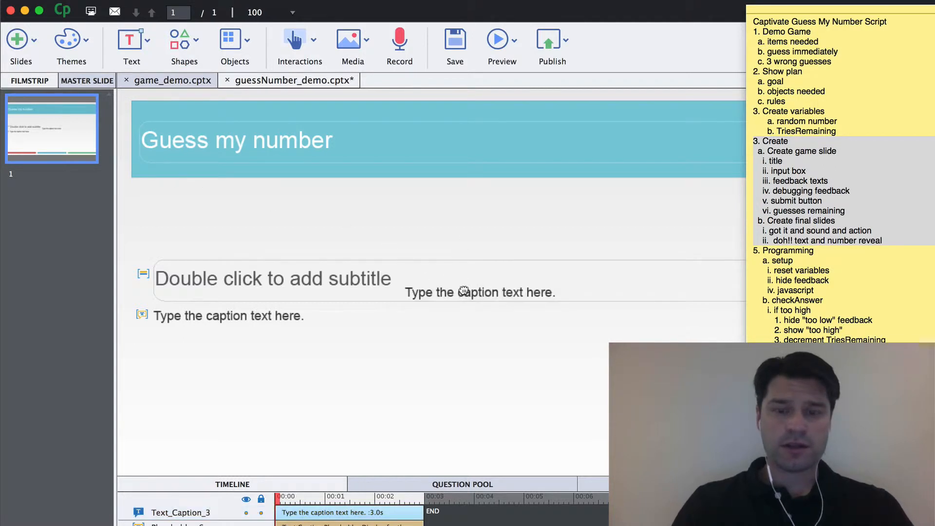
{"action": "left_click_drag", "start_coordinate": [463, 291], "coordinate": [281, 171]}
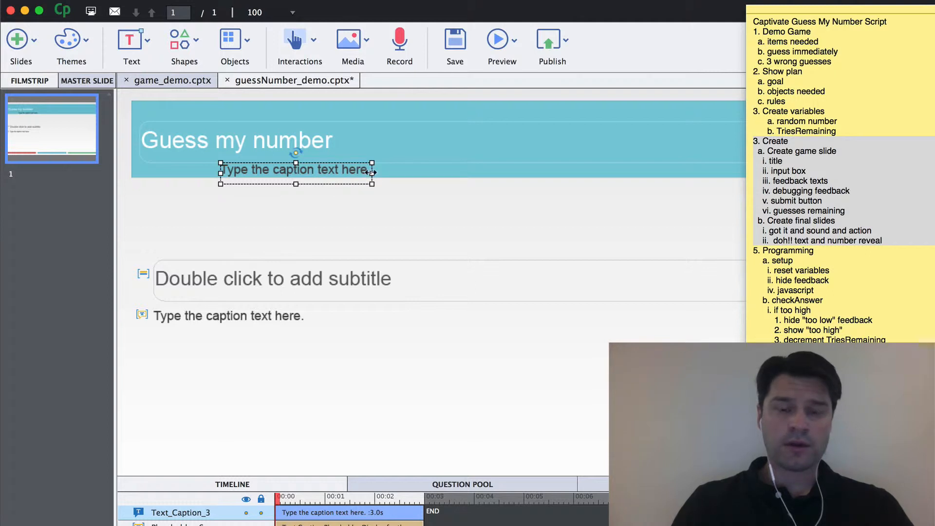
{"action": "left_click_drag", "start_coordinate": [373, 180], "coordinate": [715, 173]}
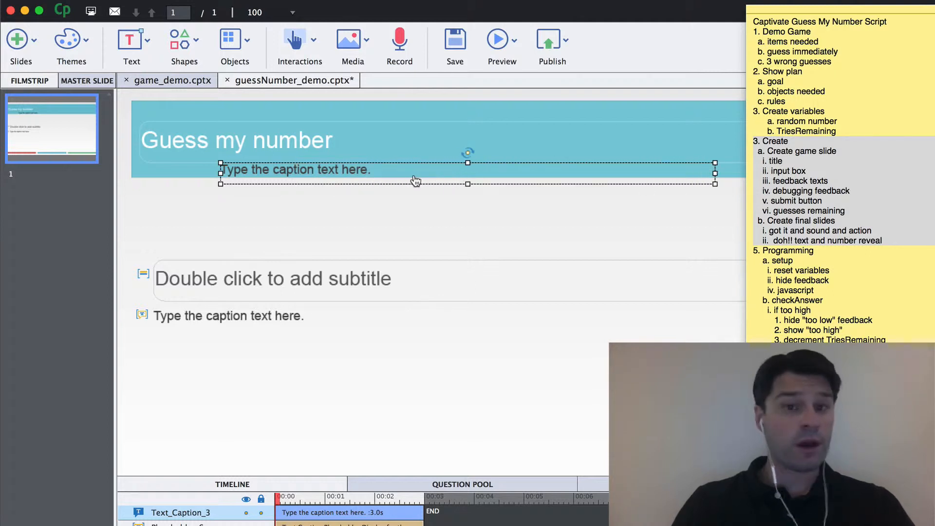
Change the new caption's text to "Guess a number between 1 and 1000. You have 3 guesses.".
{"action": "double_click", "coordinate": [368, 169]}
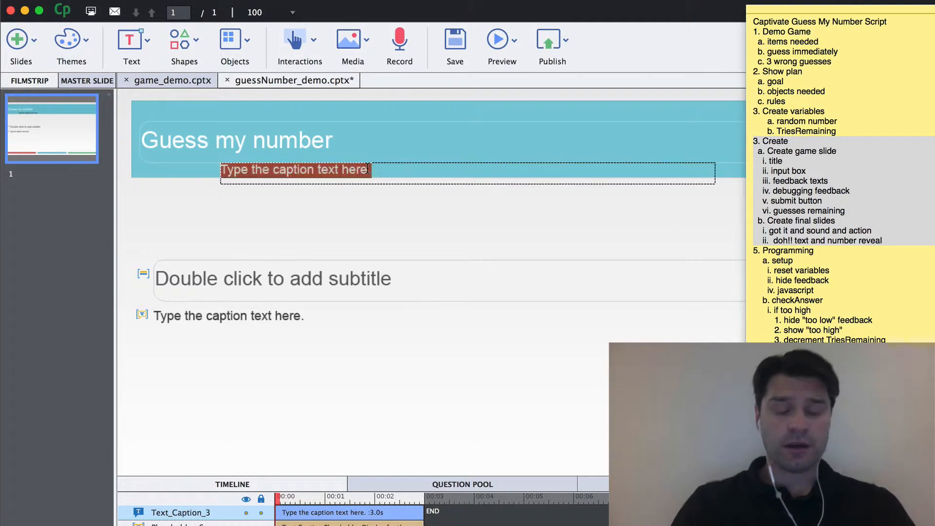
{"action": "type", "text": "Guess a nu"}
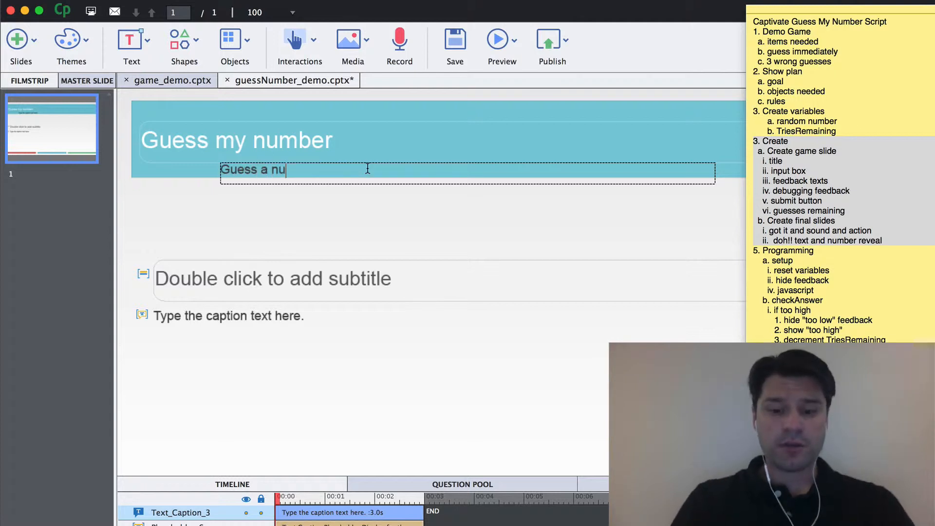
{"action": "type", "text": "mber betwee"}
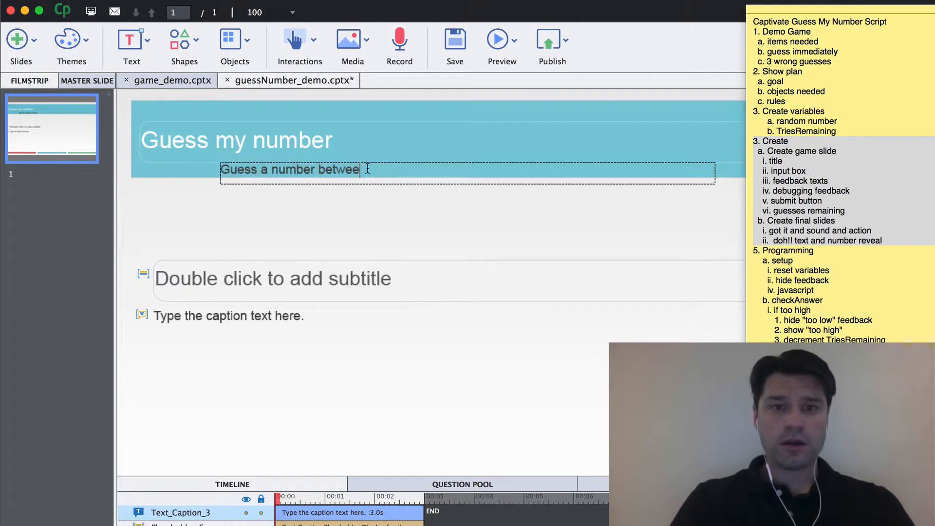
{"action": "type", "text": "n 1 and 1000.  G"}
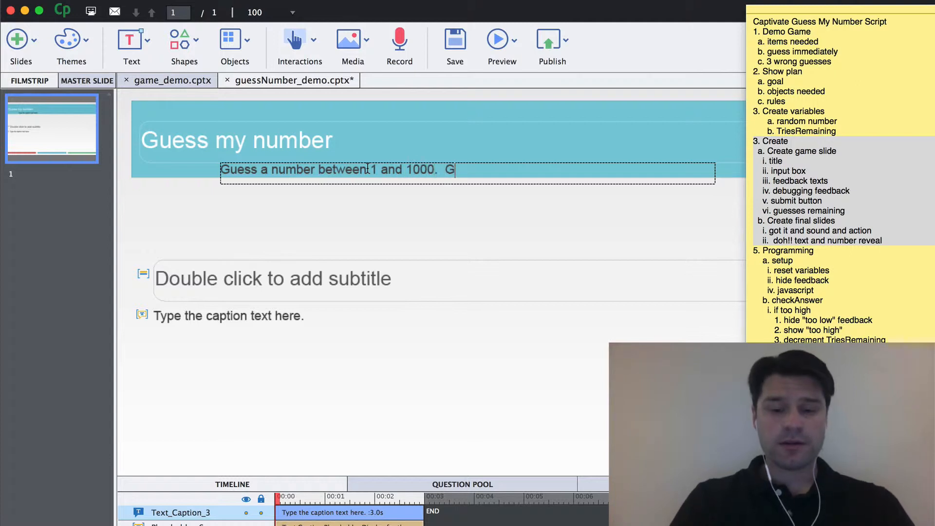
{"action": "key", "text": "BackSpace"}
{"action": "type", "text": "You h"}
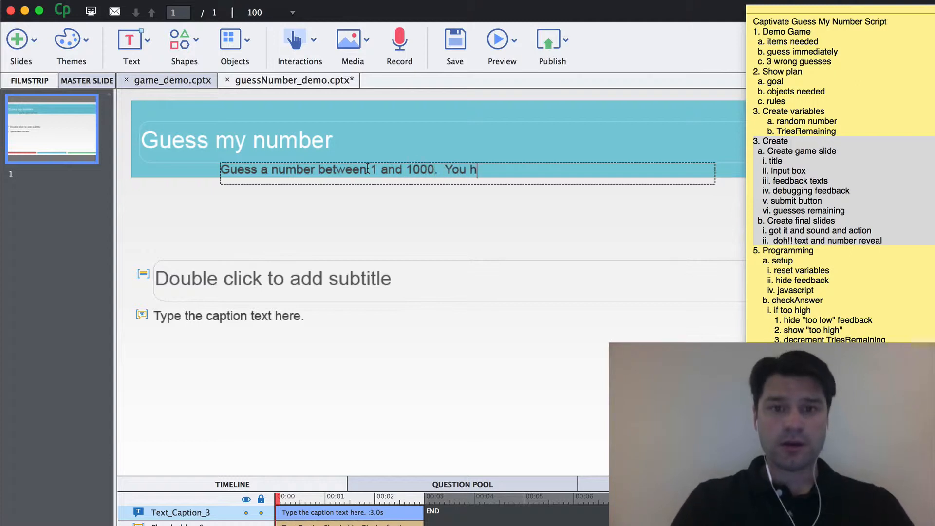
{"action": "type", "text": "ave 3 guesses."}
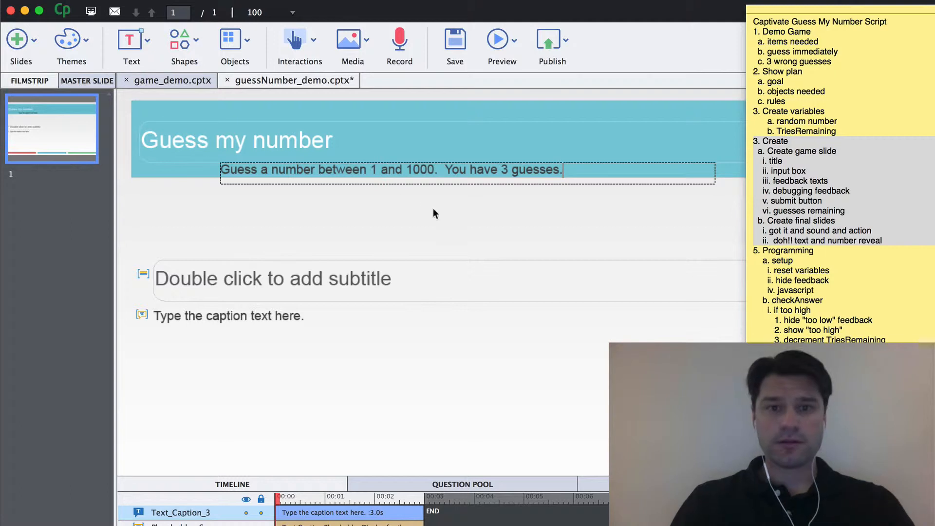
{"action": "left_click", "coordinate": [472, 219]}
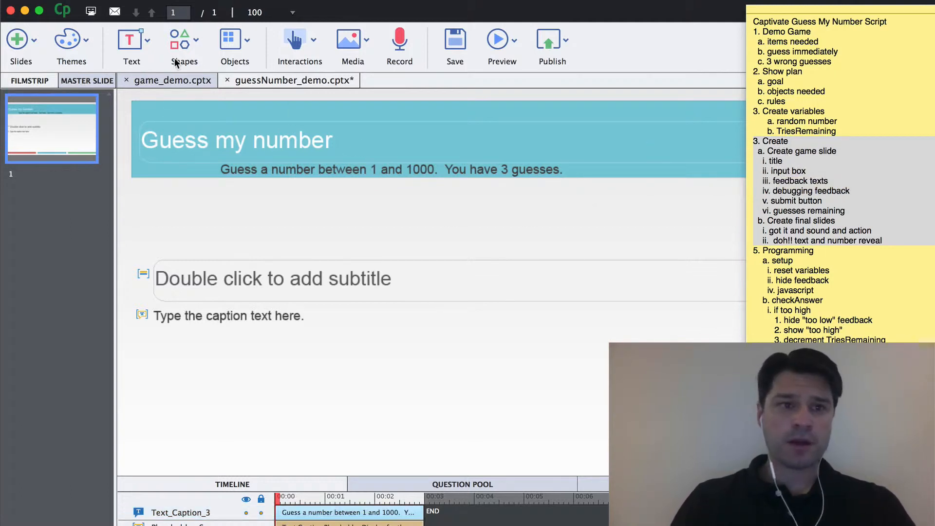
Insert a text entry box and place it between the title banner and the subtitle placeholder.
{"action": "left_click", "coordinate": [149, 44]}
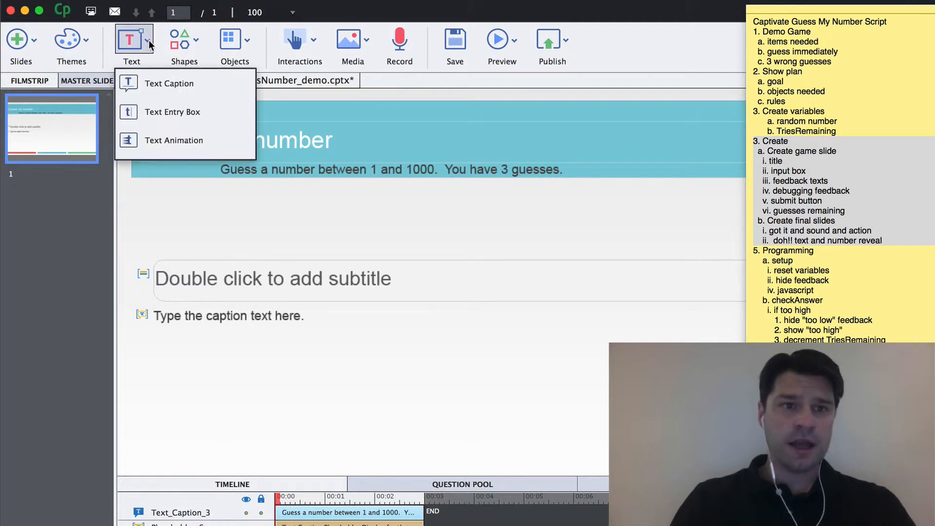
{"action": "left_click", "coordinate": [158, 114]}
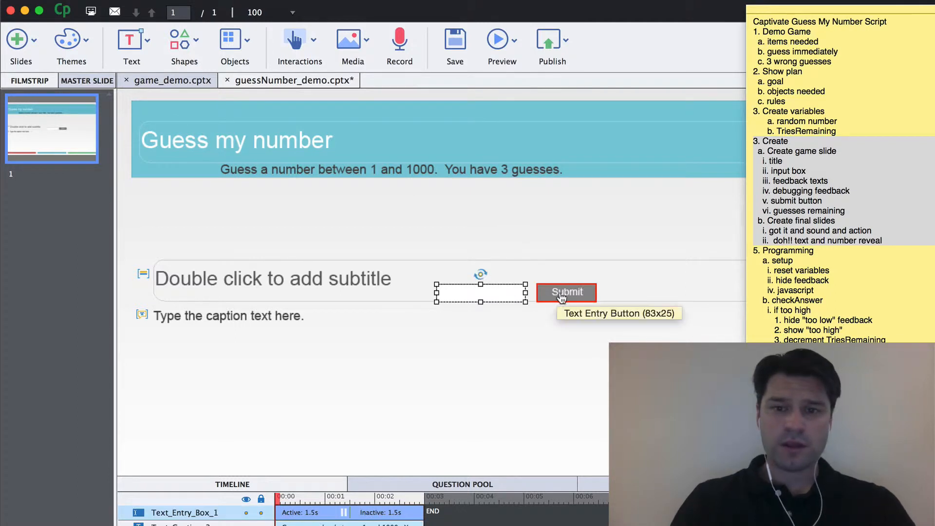
{"action": "left_click_drag", "start_coordinate": [496, 291], "coordinate": [485, 239]}
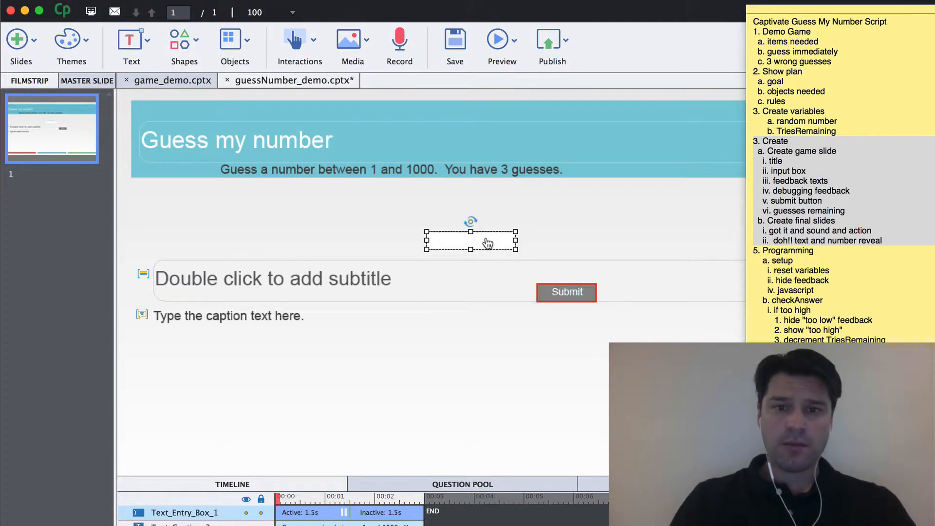
Delete the Submit button that belongs to the text entry box.
{"action": "left_click", "coordinate": [557, 293]}
{"action": "key", "text": "Delete"}
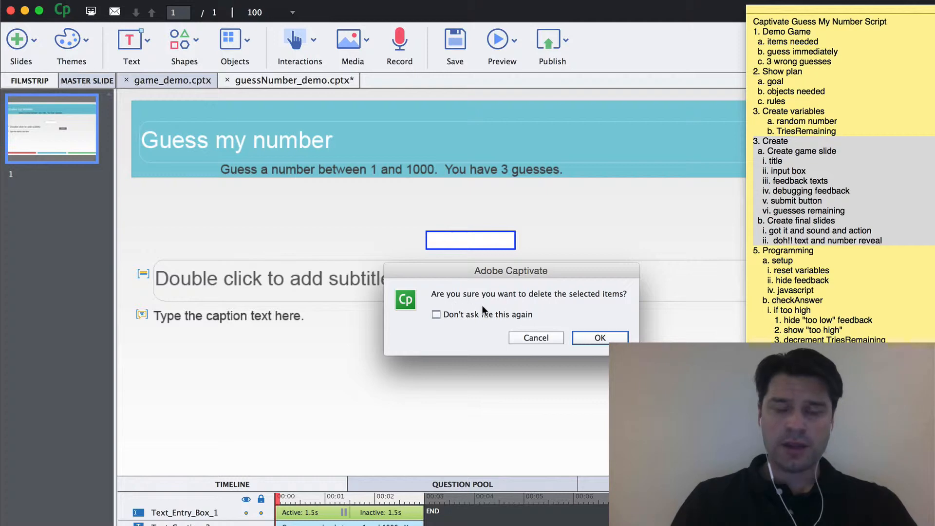
{"action": "left_click", "coordinate": [599, 337]}
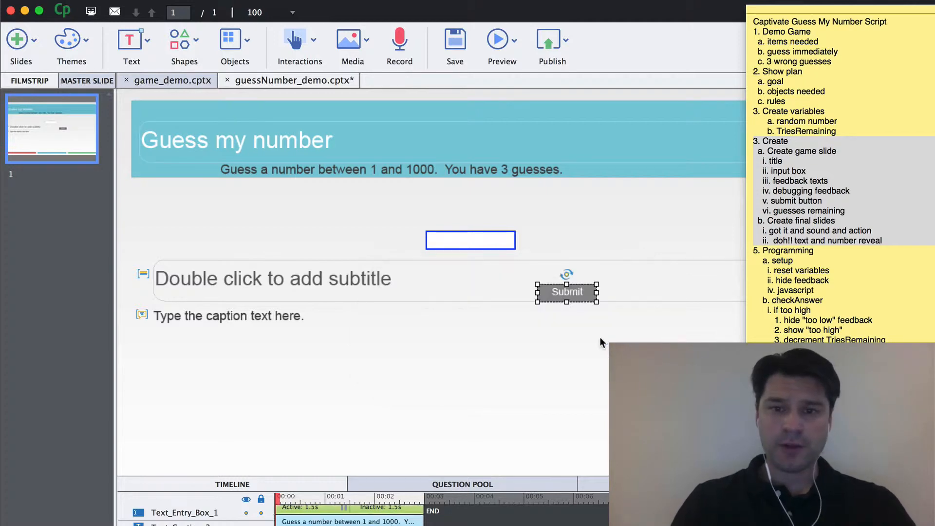
Collapse the script note, make the text entry box taller and shift it slightly right above the subtitle placeholder.
{"action": "left_click", "coordinate": [487, 239]}
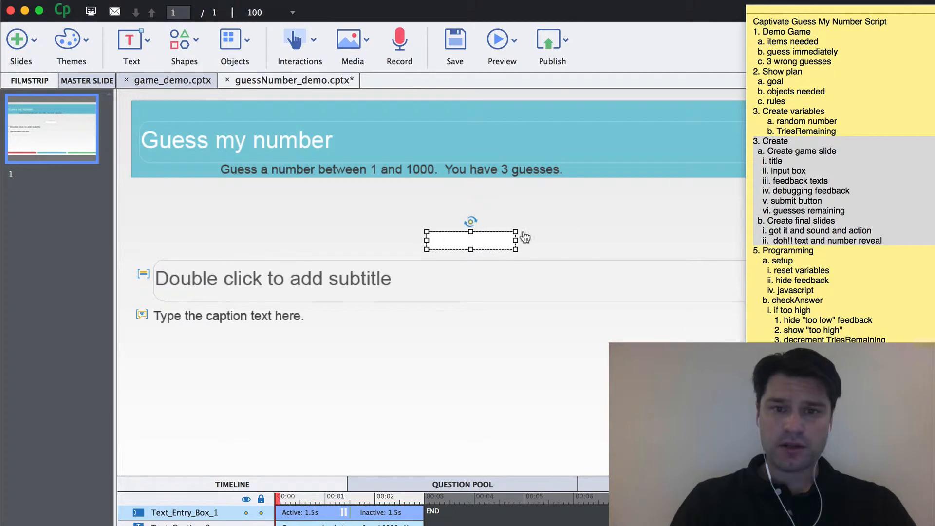
{"action": "left_click", "coordinate": [778, 13]}
{"action": "double_click", "coordinate": [777, 13]}
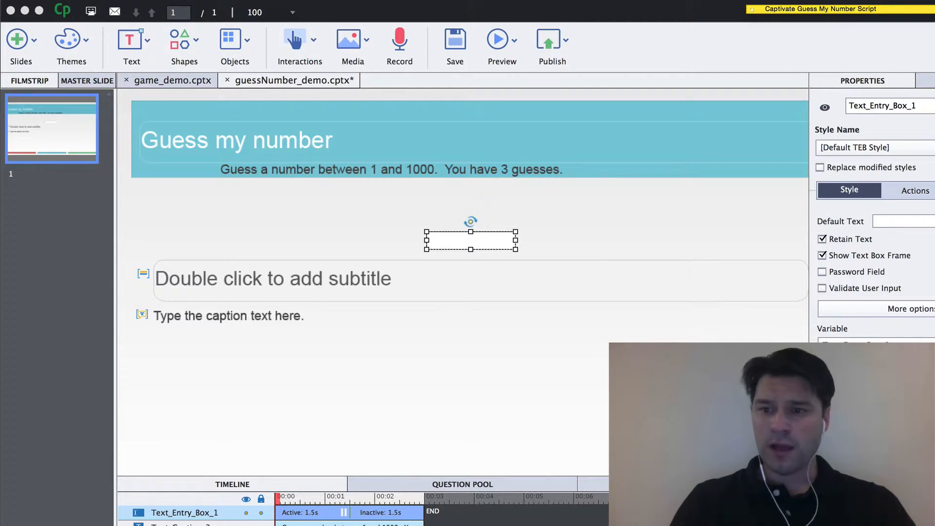
{"action": "key", "text": "super+Tab"}
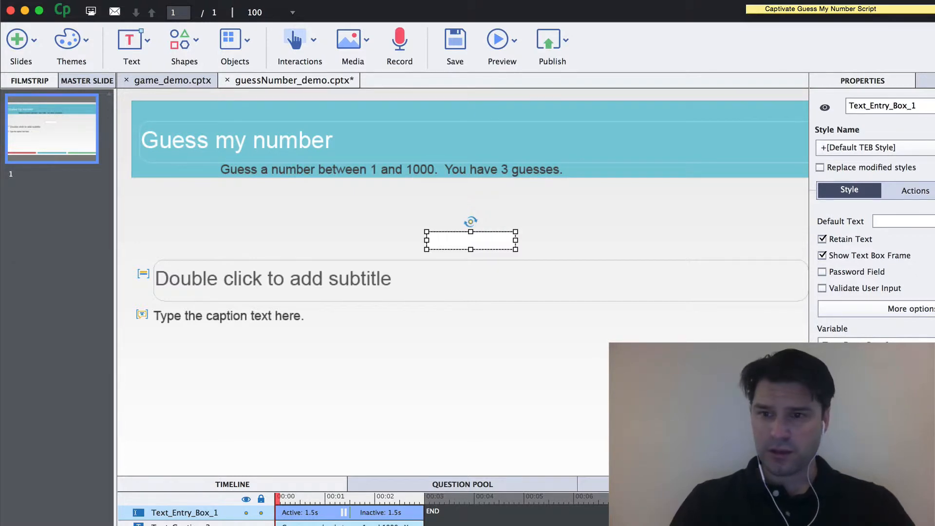
{"action": "scroll", "coordinate": [871, 268], "scroll_direction": "down", "scroll_amount": 1}
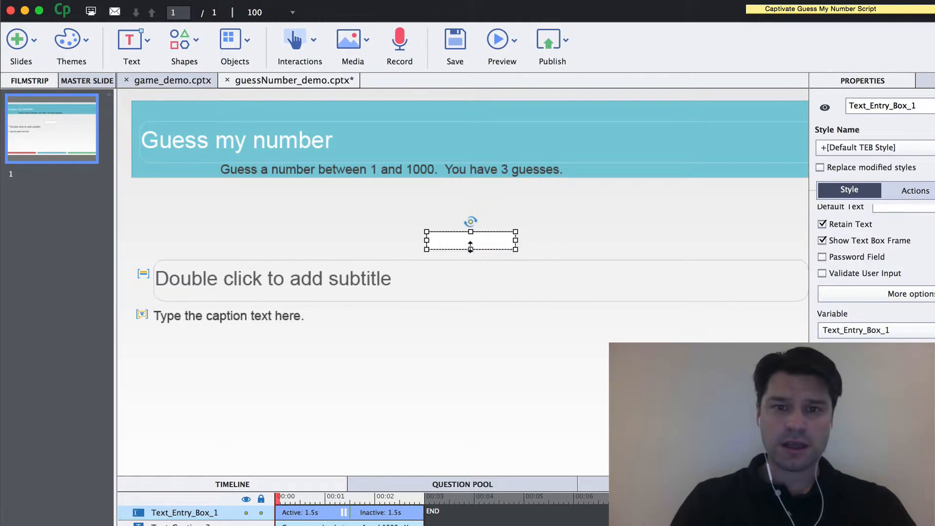
{"action": "left_click_drag", "start_coordinate": [470, 249], "coordinate": [519, 244]}
{"action": "left_click", "coordinate": [555, 244]}
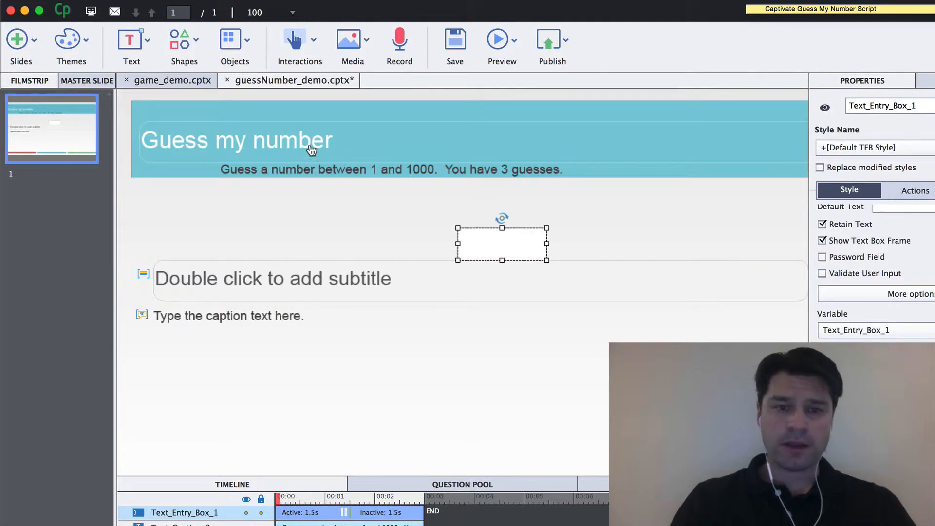
Check the script note for the next game slide element and collapse the note again.
{"action": "double_click", "coordinate": [828, 9]}
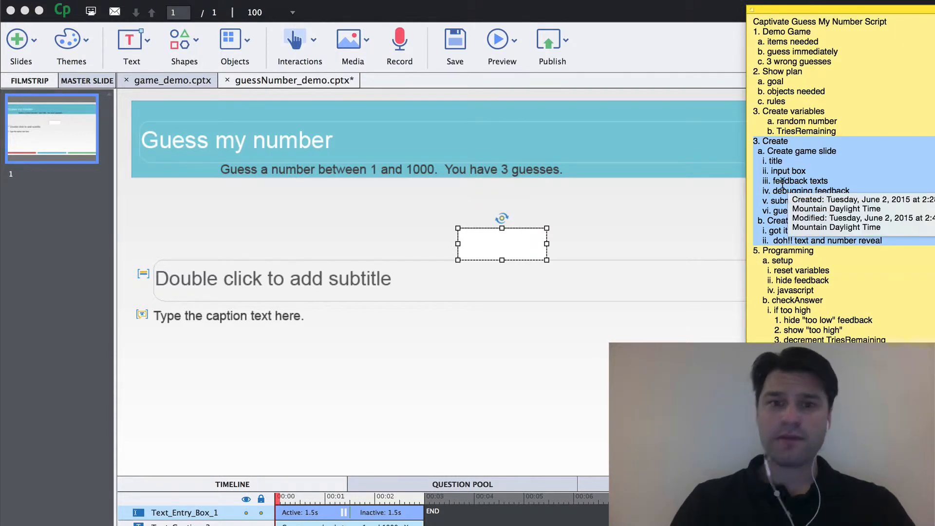
{"action": "double_click", "coordinate": [794, 10]}
{"action": "left_click", "coordinate": [591, 233]}
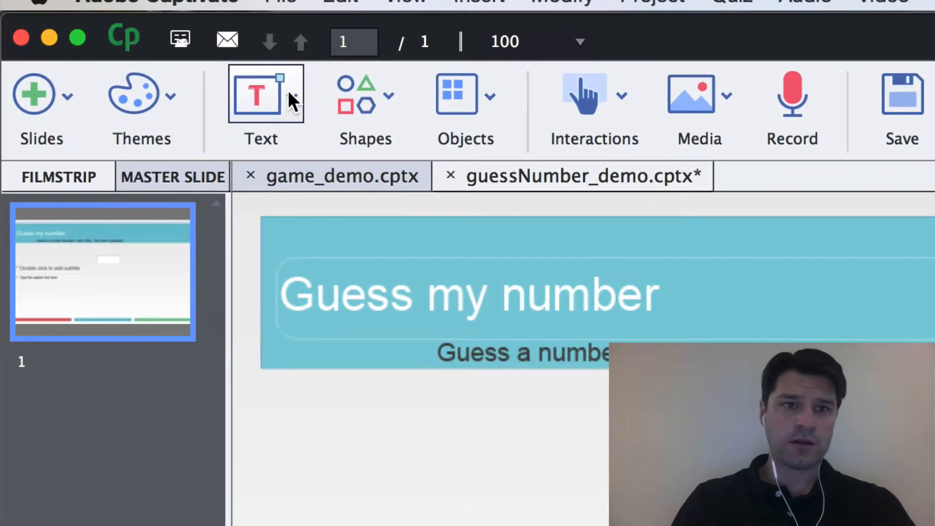
Insert another text caption on the slide with the feedback text "Too high".
{"action": "left_click", "coordinate": [147, 41]}
{"action": "left_click", "coordinate": [152, 87]}
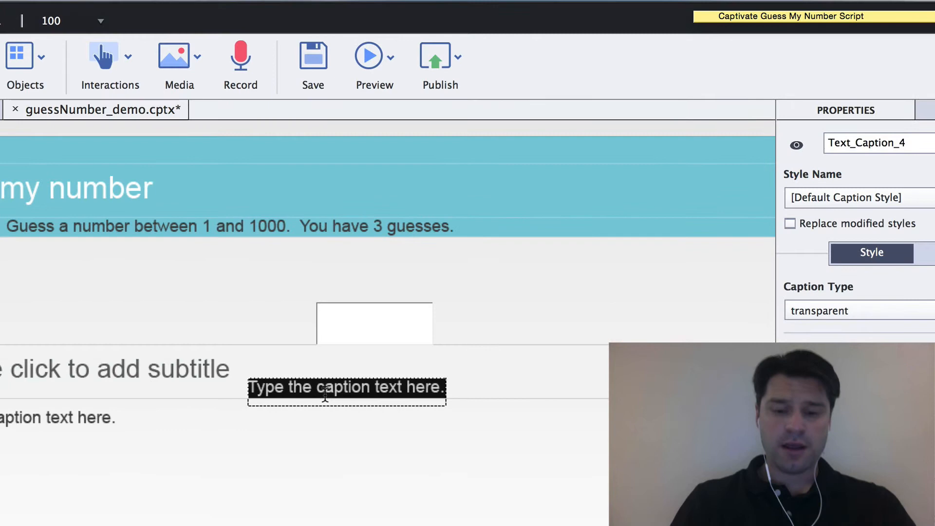
{"action": "type", "text": "T"}
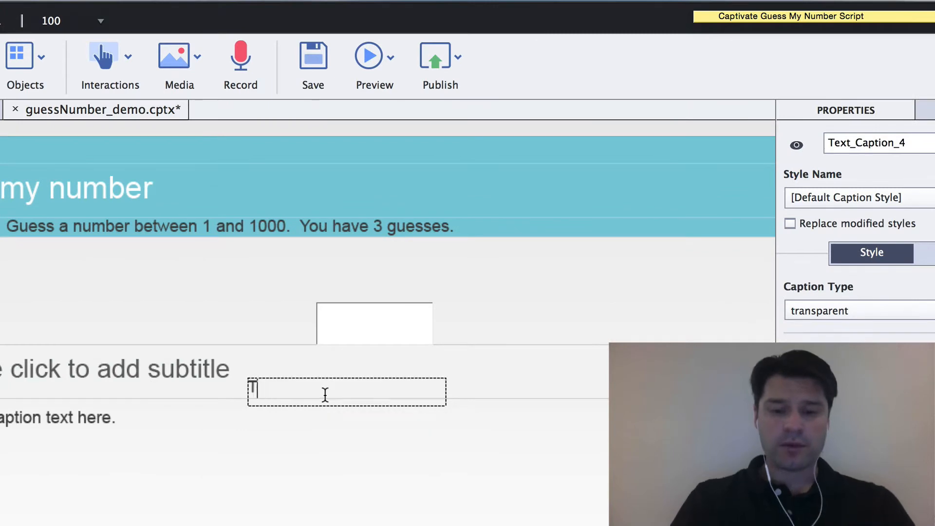
{"action": "type", "text": "oo high"}
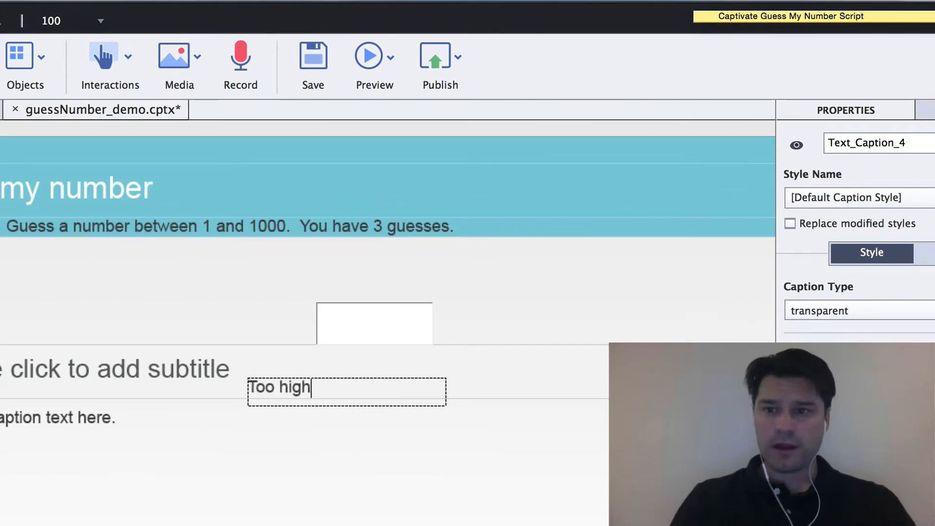
Center the text of the "Too high" caption and select the caption as an object.
{"action": "key", "text": "super+shift+c"}
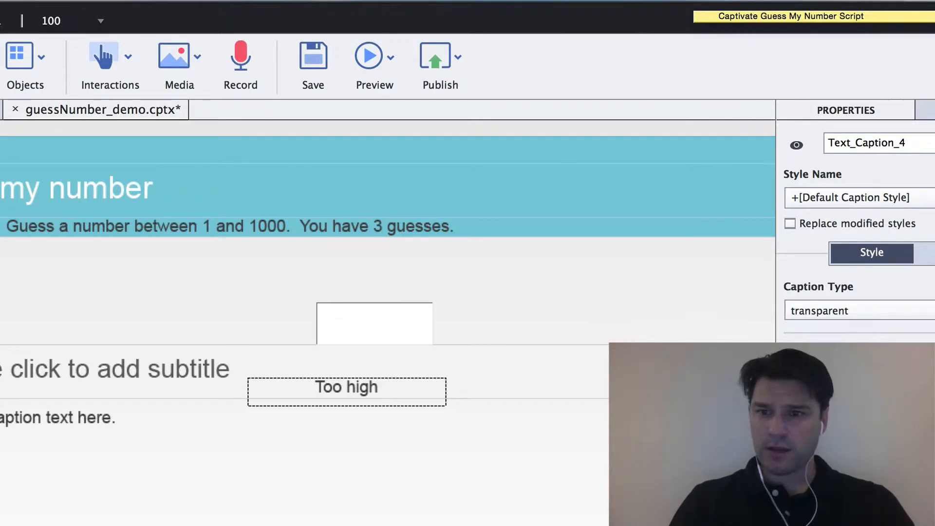
{"action": "double_click", "coordinate": [371, 387]}
{"action": "left_click", "coordinate": [359, 364]}
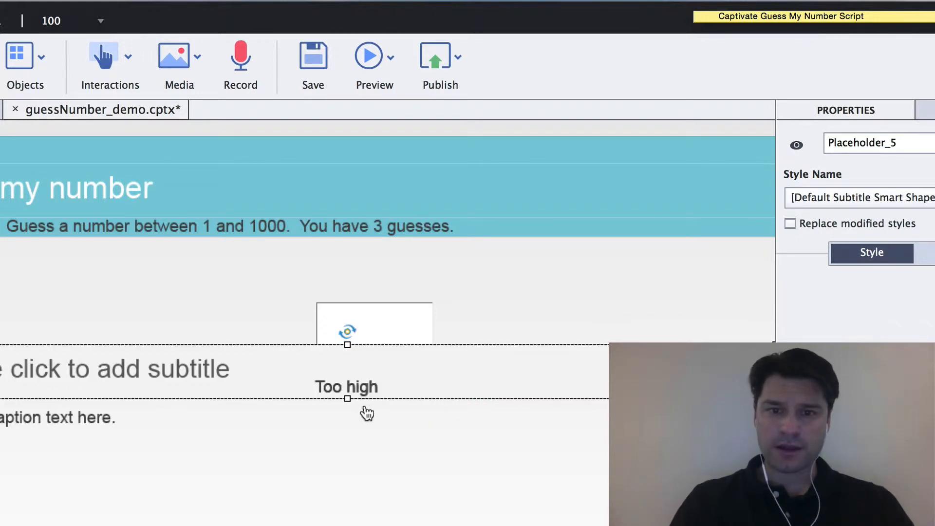
{"action": "left_click", "coordinate": [368, 413]}
{"action": "left_click", "coordinate": [343, 386]}
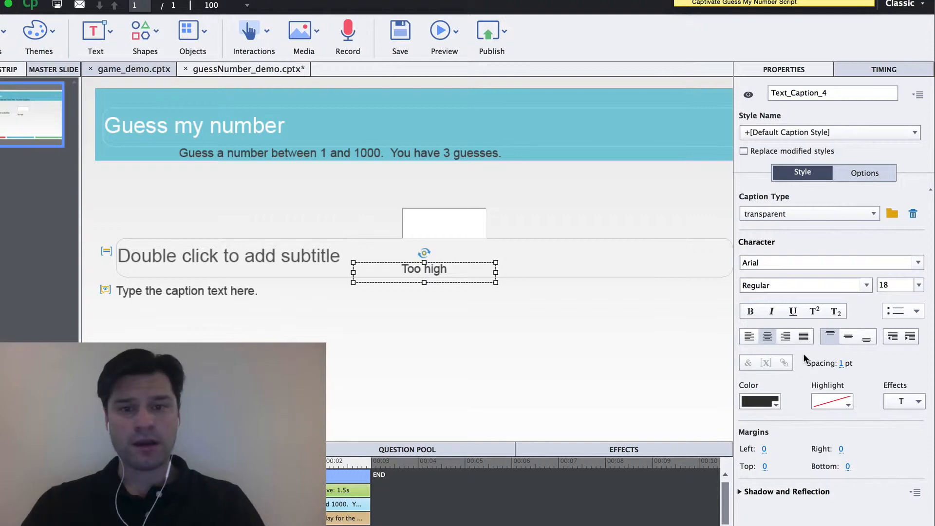
Format the "Too high" caption as bold, 28 pt, dark red text and move it above the text entry box.
{"action": "left_click", "coordinate": [750, 311]}
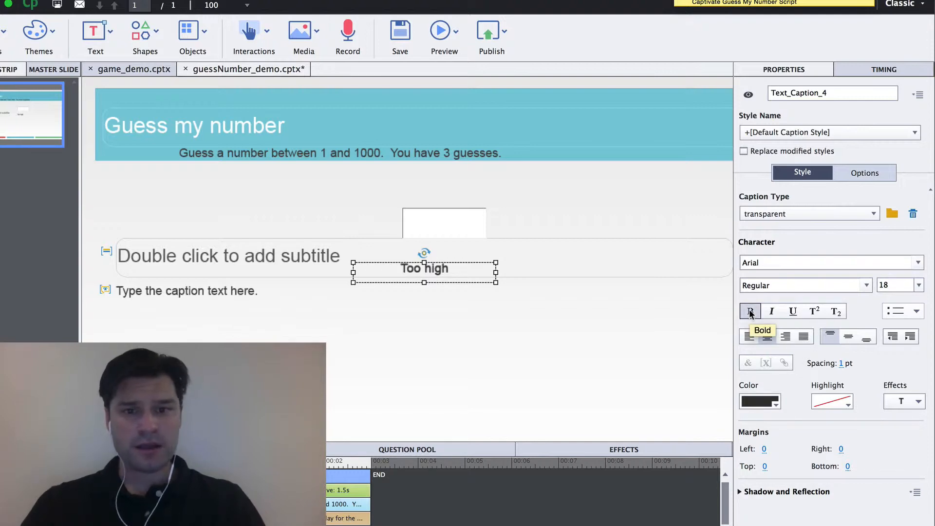
{"action": "left_click", "coordinate": [918, 285]}
{"action": "left_click", "coordinate": [909, 432]}
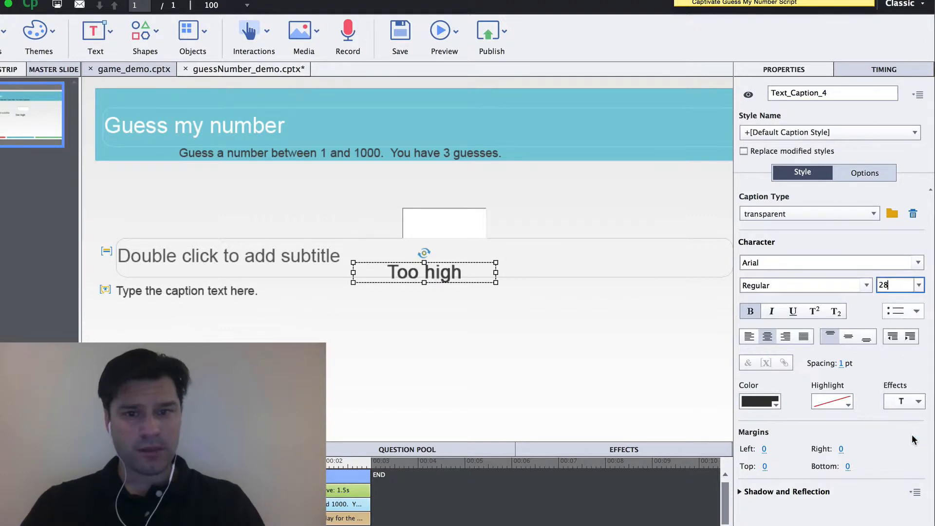
{"action": "left_click", "coordinate": [775, 403]}
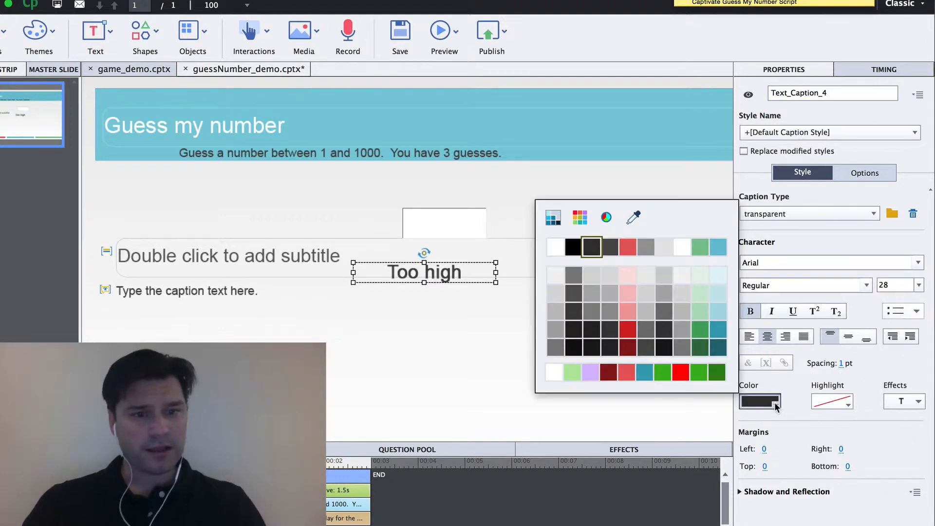
{"action": "left_click", "coordinate": [630, 328]}
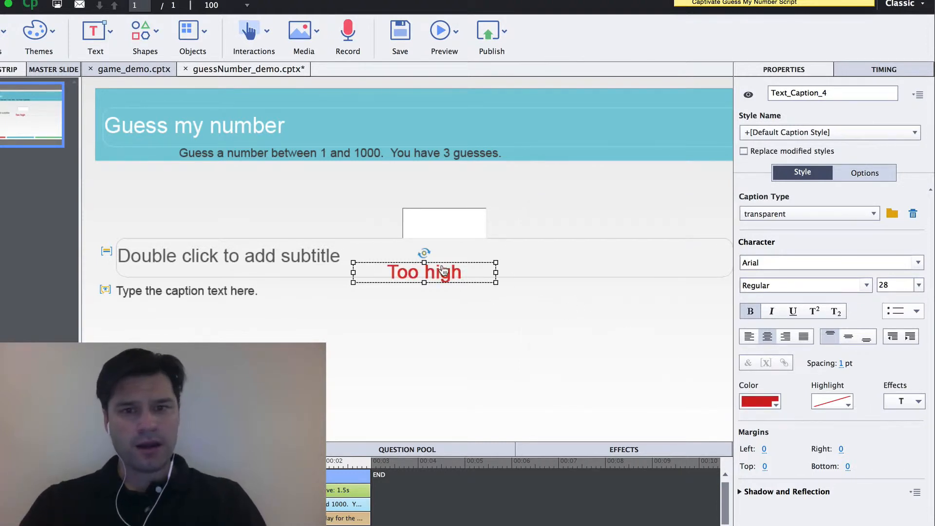
{"action": "left_click_drag", "start_coordinate": [443, 266], "coordinate": [465, 188]}
{"action": "left_click_drag", "start_coordinate": [467, 188], "coordinate": [467, 188]}
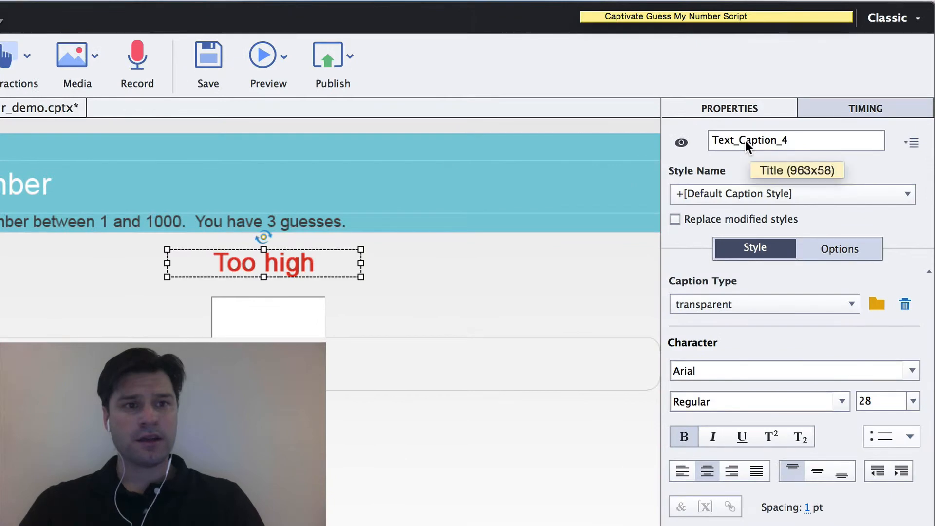
Name the "Too high" caption object fdbk_too_high.
{"action": "left_click", "coordinate": [746, 141]}
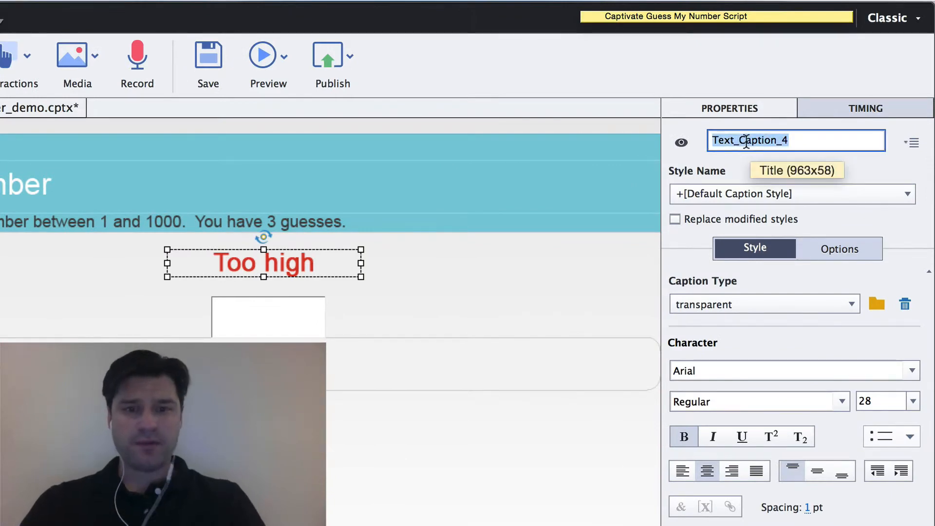
{"action": "type", "text": "too"}
{"action": "key", "text": "BackSpace"}
{"action": "key", "text": "BackSpace"}
{"action": "key", "text": "BackSpace"}
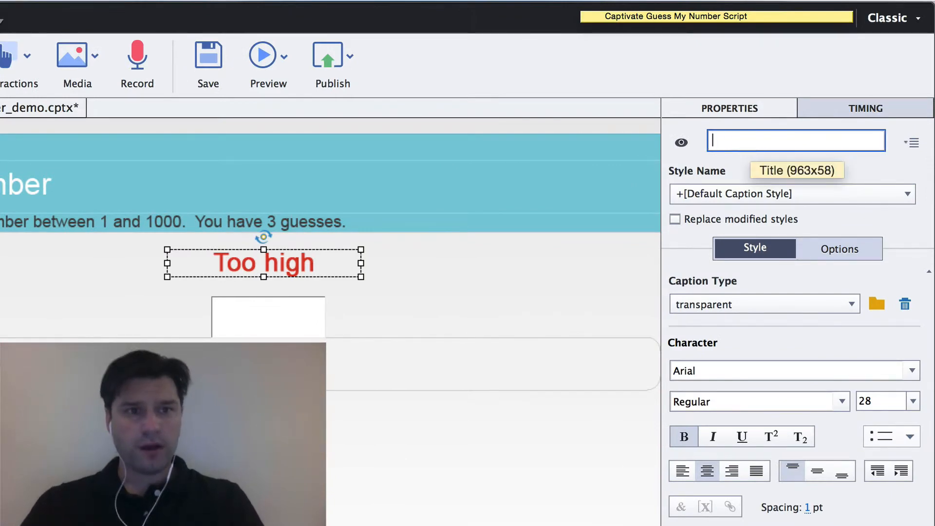
{"action": "type", "text": "fd"}
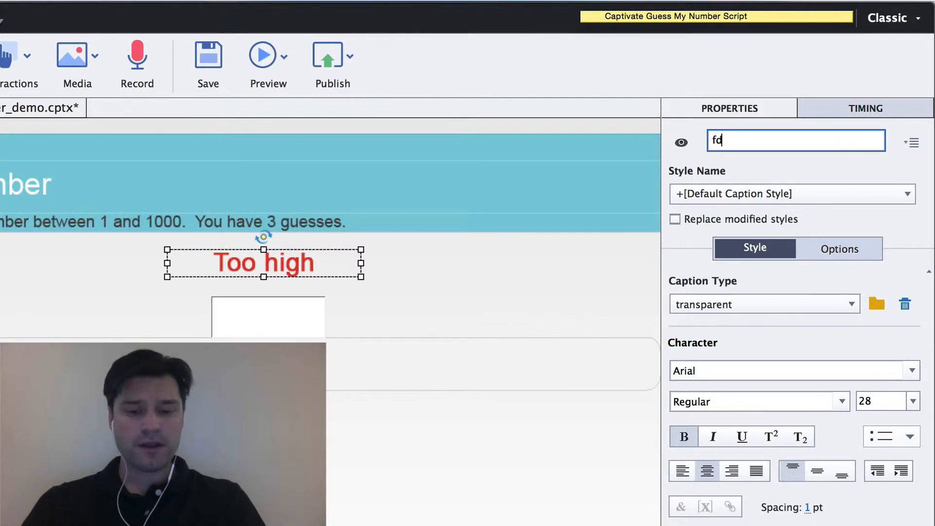
{"action": "type", "text": "bk_"}
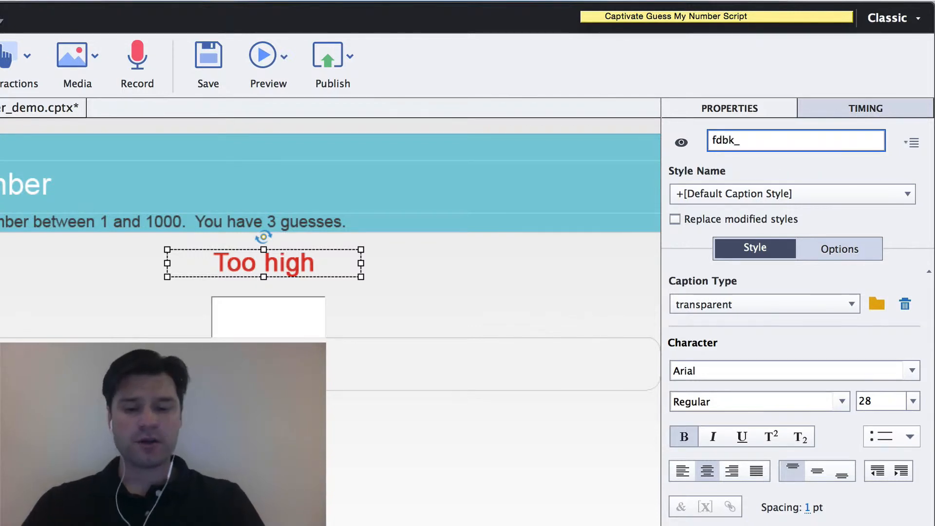
{"action": "type", "text": "too_high"}
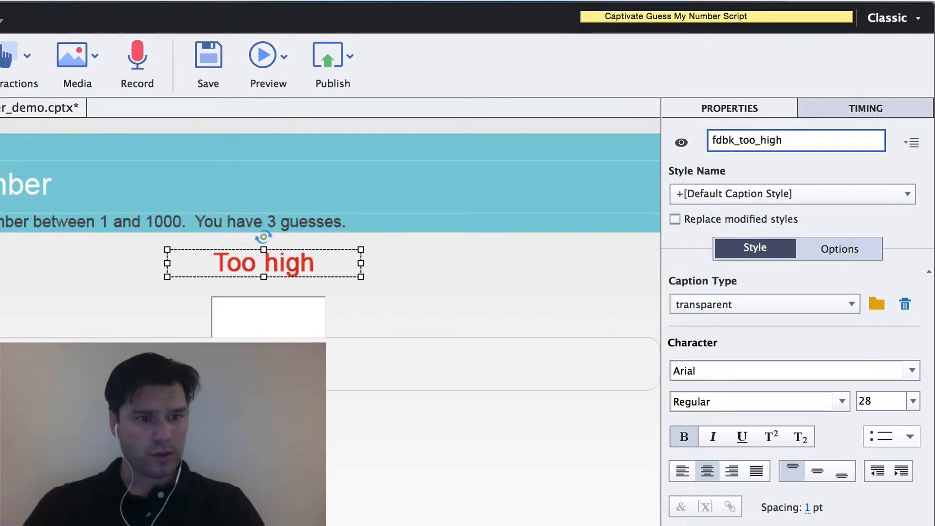
Save the "Too high" caption's formatting as a new object style named "feedback" and deselect the caption.
{"action": "left_click", "coordinate": [901, 142]}
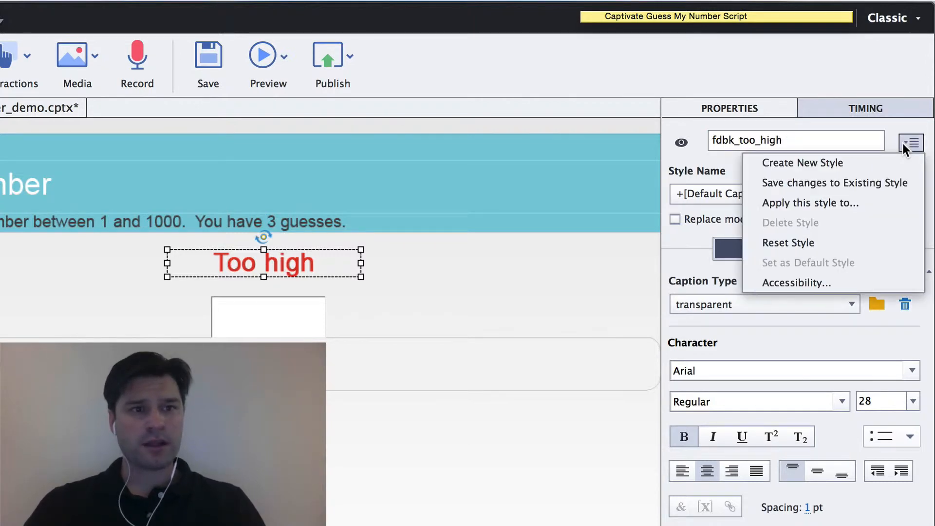
{"action": "left_click", "coordinate": [860, 162]}
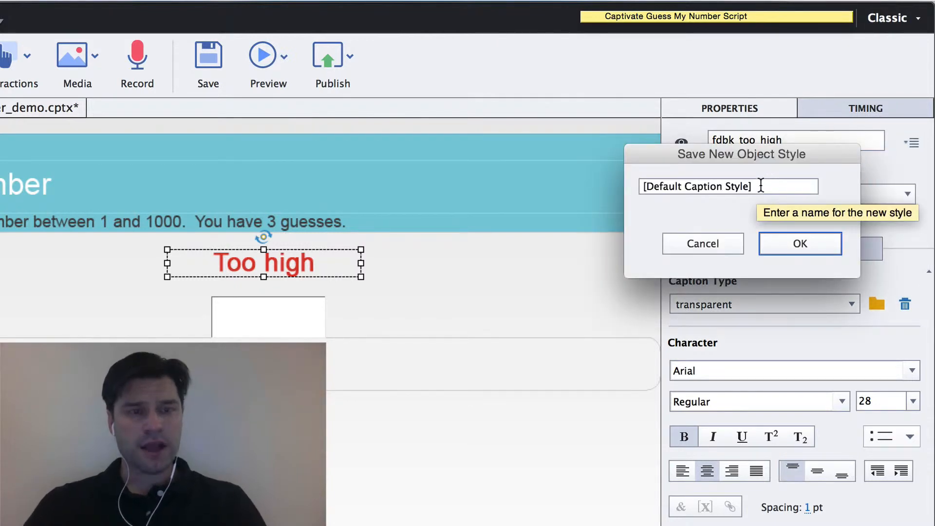
{"action": "left_click_drag", "start_coordinate": [760, 185], "coordinate": [645, 187]}
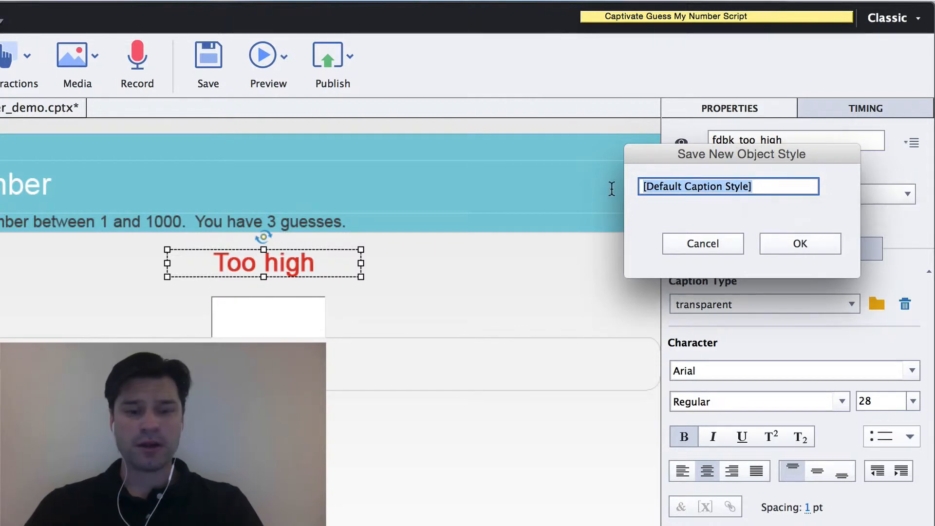
{"action": "type", "text": "feedback"}
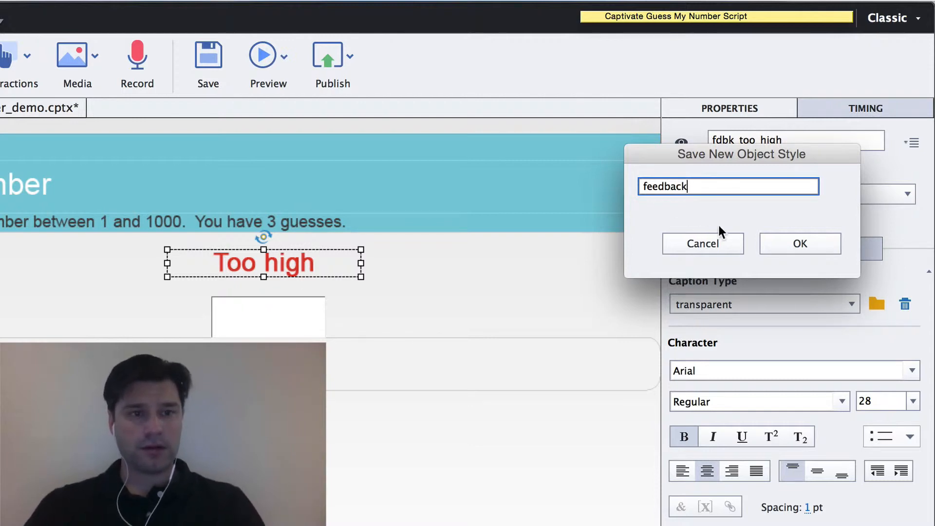
{"action": "left_click", "coordinate": [806, 249]}
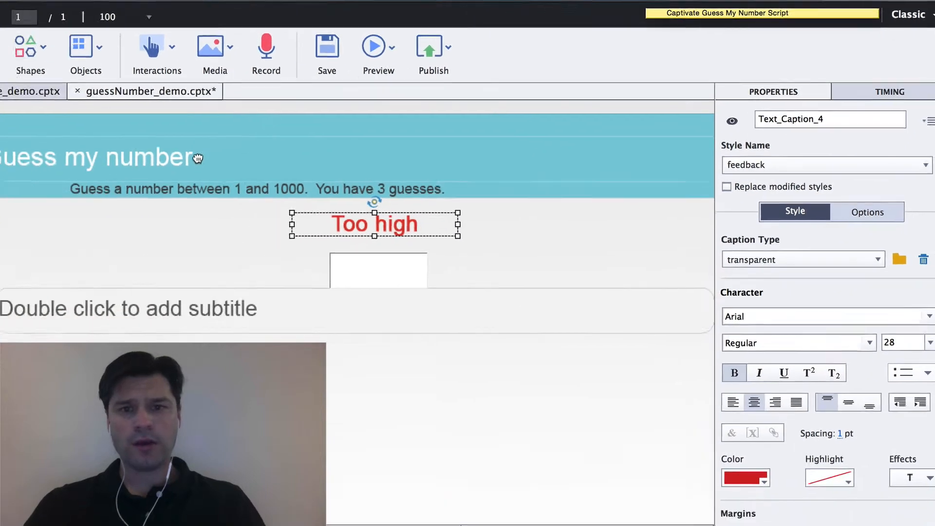
{"action": "key", "text": "Tab"}
{"action": "left_click", "coordinate": [315, 132]}
Insert a text caption reading "Too low" and move it on top of the "Too high" caption.
{"action": "left_click", "coordinate": [138, 42]}
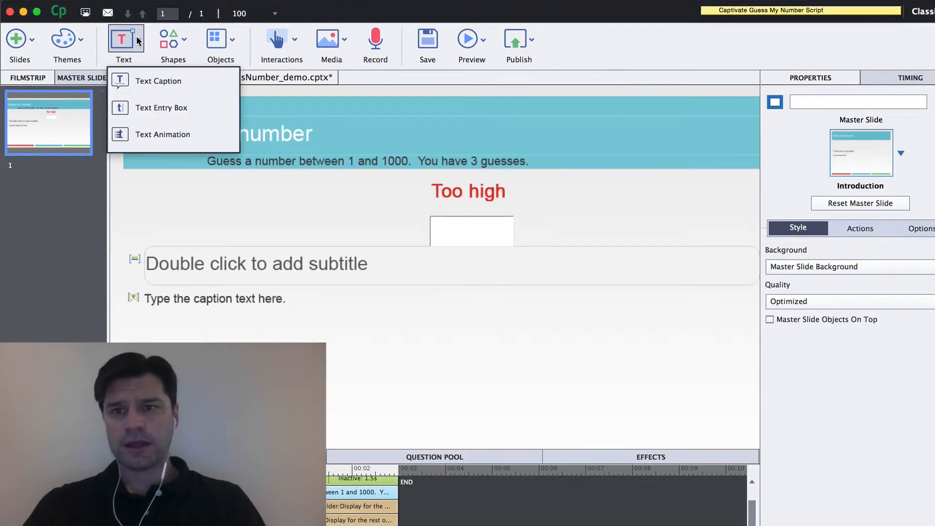
{"action": "left_click", "coordinate": [142, 86]}
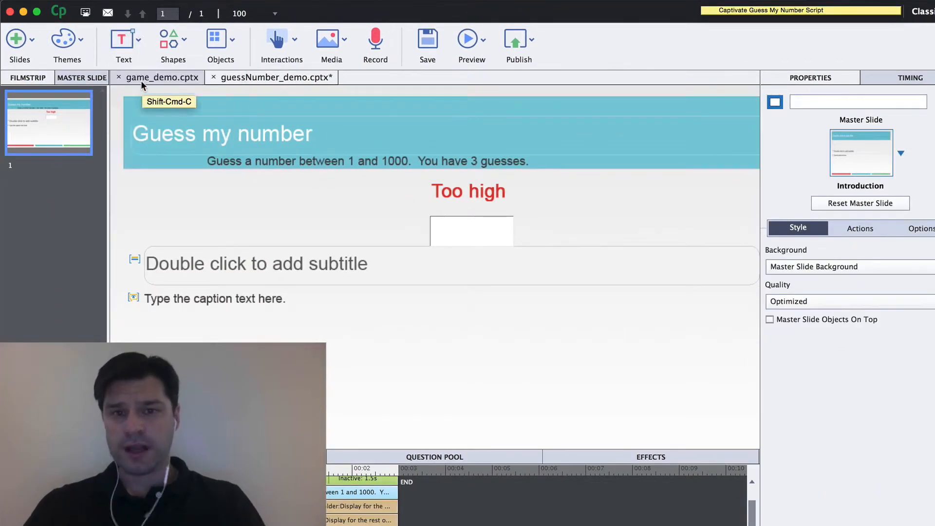
{"action": "type", "text": "Too"}
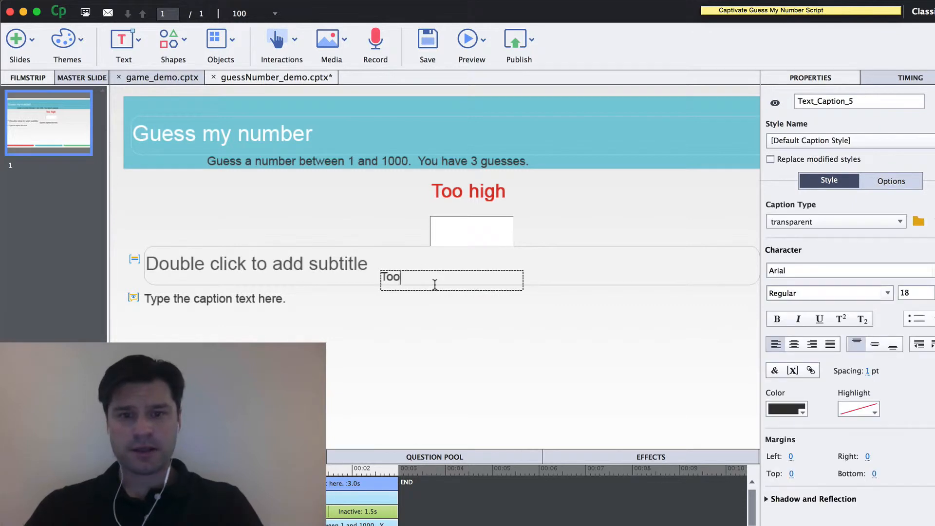
{"action": "type", "text": " low"}
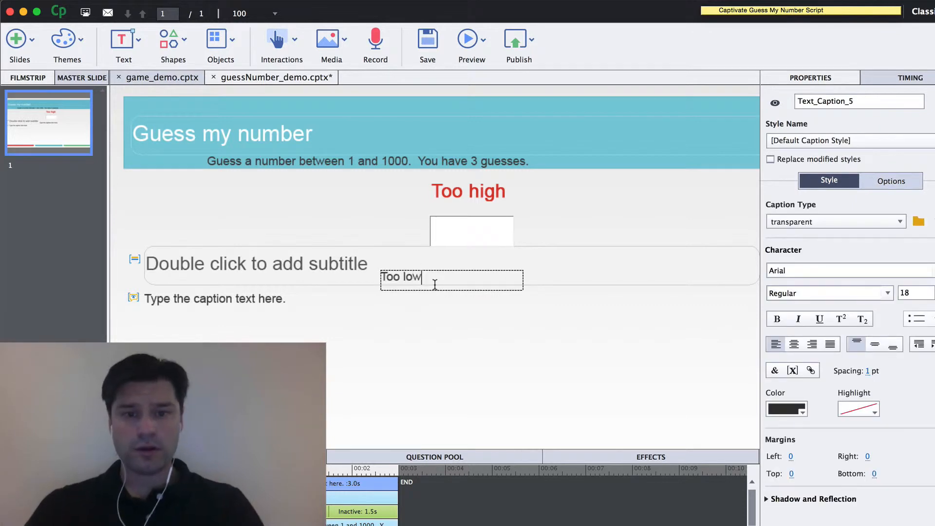
{"action": "left_click", "coordinate": [567, 300]}
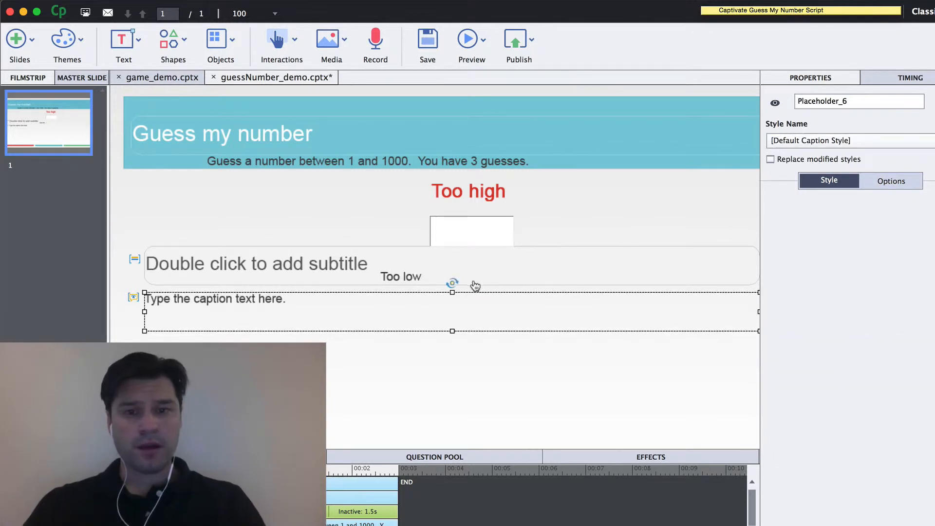
{"action": "left_click_drag", "start_coordinate": [406, 278], "coordinate": [428, 191]}
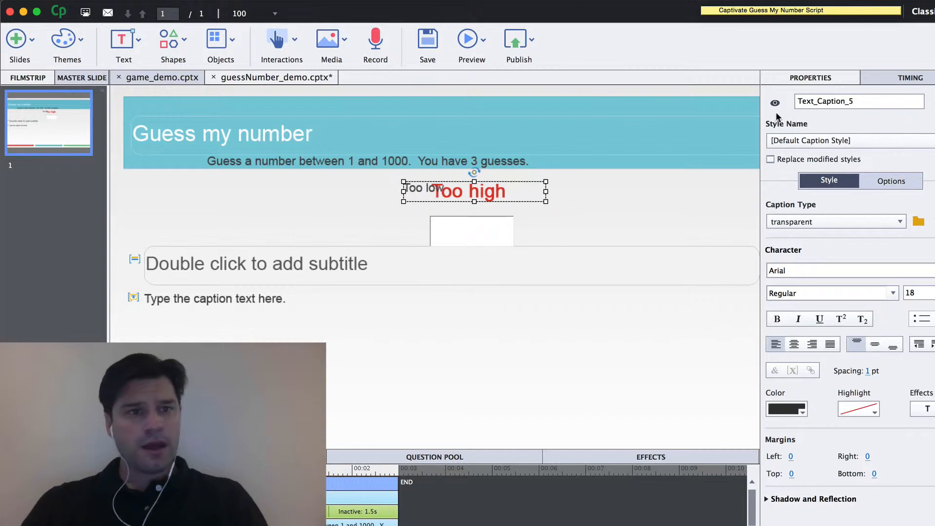
Name the "Too low" caption object fdbk_too_low.
{"action": "double_click", "coordinate": [827, 101]}
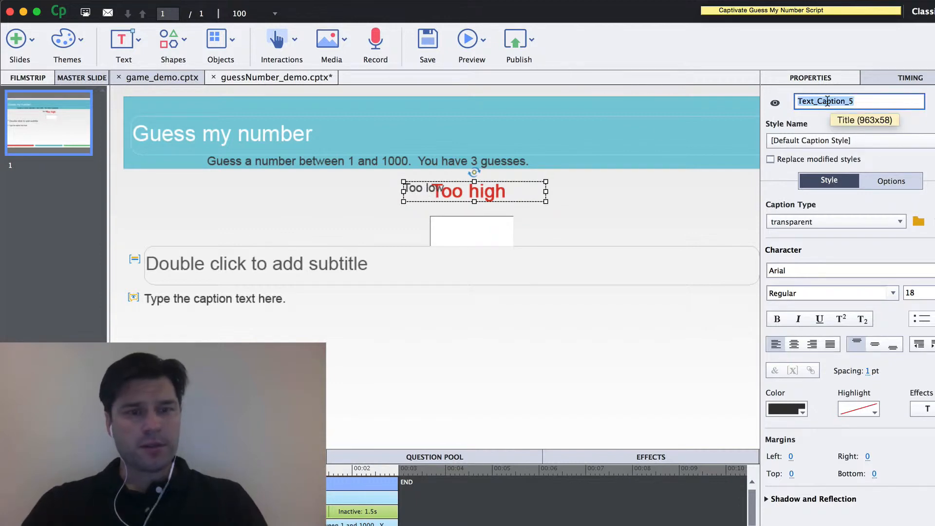
{"action": "type", "text": "fdbk"}
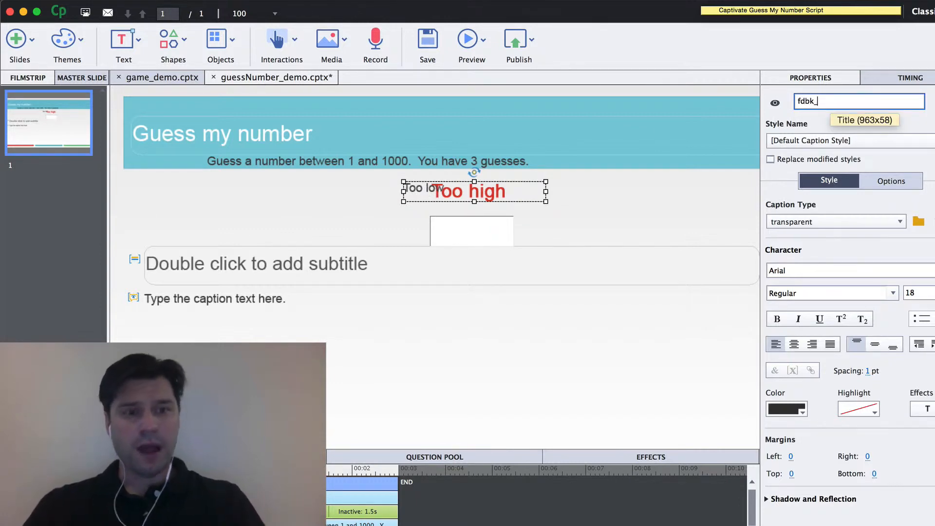
{"action": "type", "text": "_too_low"}
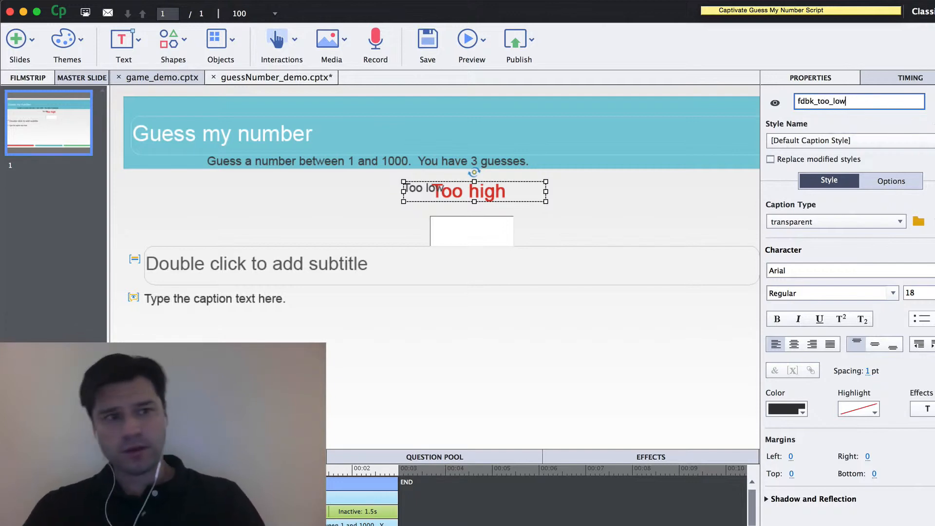
{"action": "left_click", "coordinate": [933, 102]}
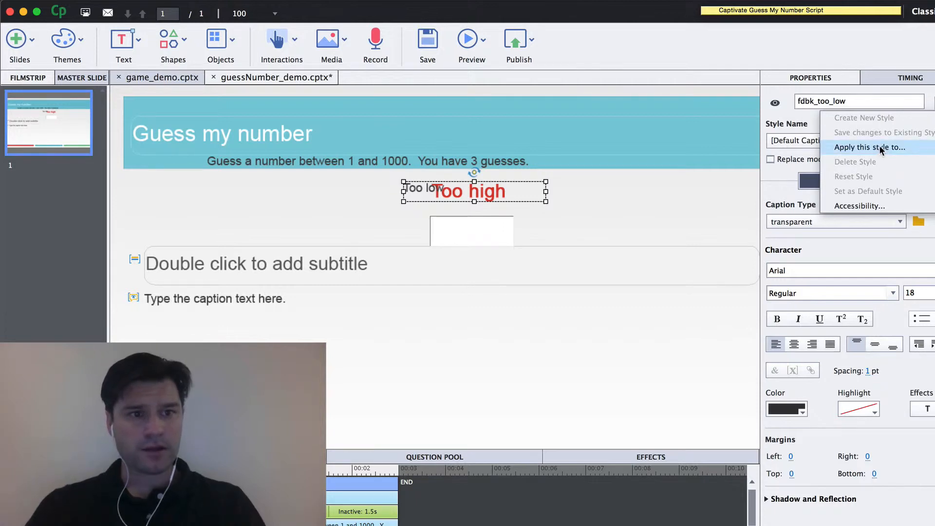
{"action": "left_click", "coordinate": [633, 202]}
{"action": "left_click", "coordinate": [633, 202]}
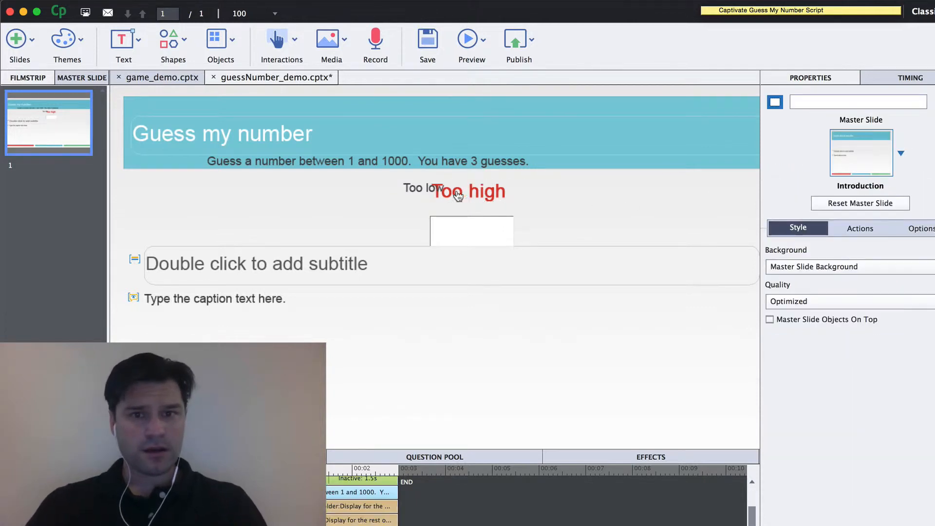
Apply the "feedback" style to the "Too low" caption and deselect it.
{"action": "left_click", "coordinate": [415, 191]}
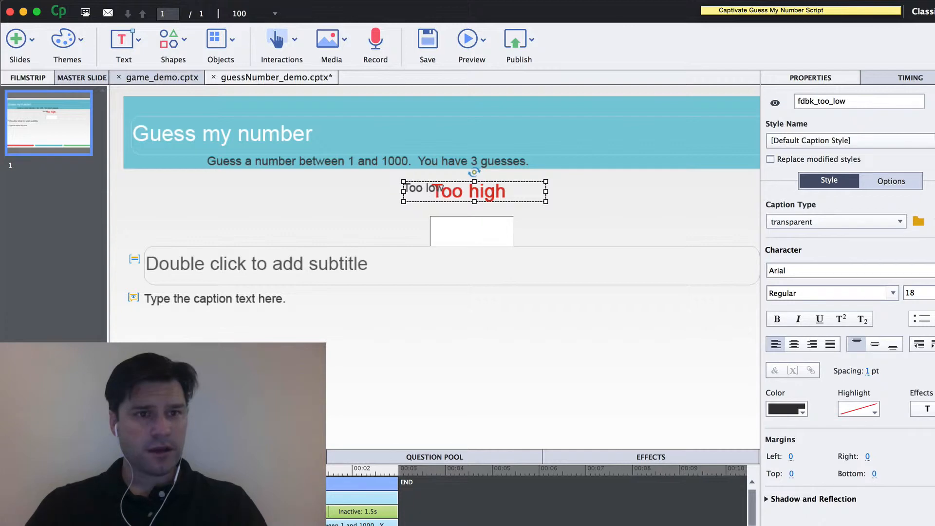
{"action": "left_click", "coordinate": [807, 141]}
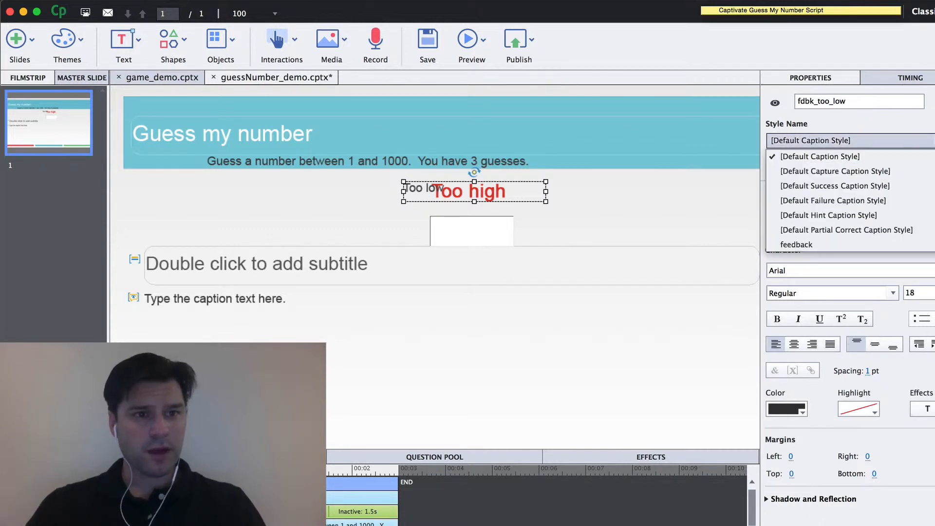
{"action": "left_click", "coordinate": [808, 244]}
{"action": "left_click", "coordinate": [603, 220]}
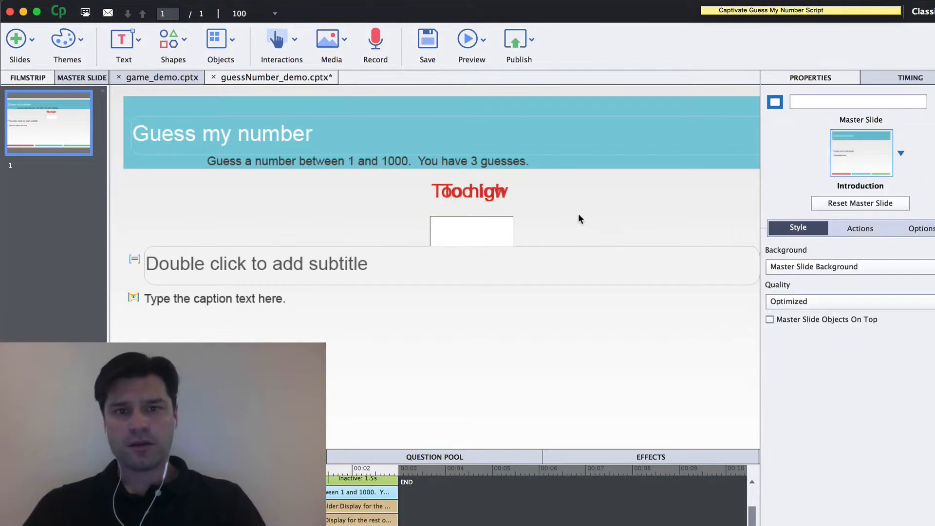
Check the script note for the element that follows the feedback texts and collapse the note again.
{"action": "double_click", "coordinate": [810, 10]}
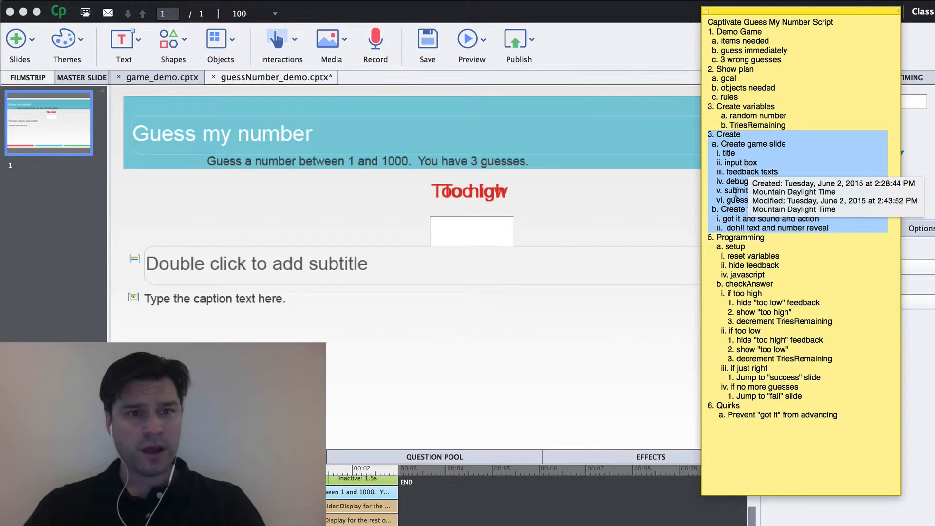
{"action": "left_click", "coordinate": [736, 179]}
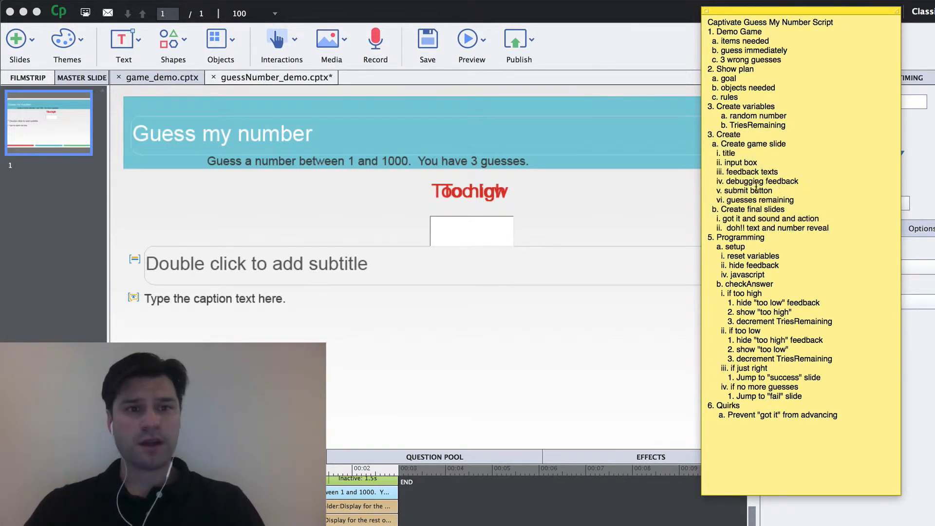
{"action": "double_click", "coordinate": [731, 10]}
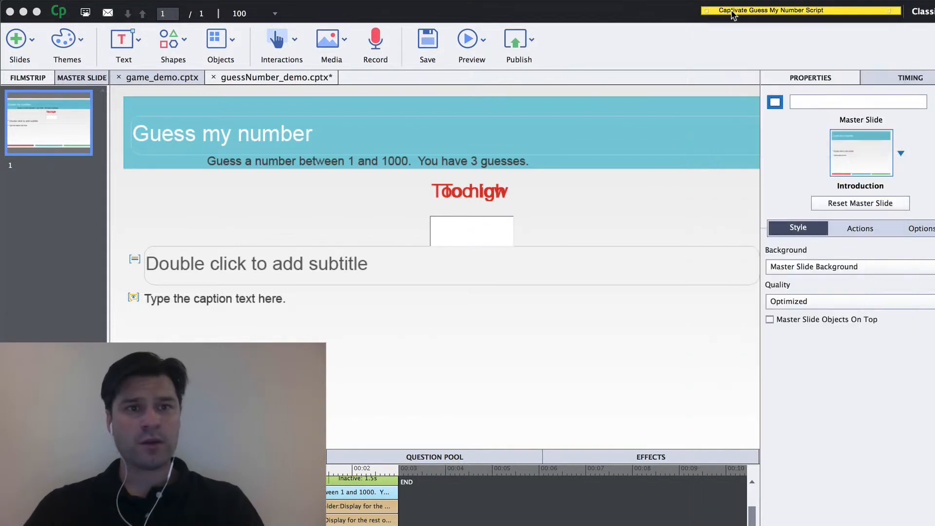
Insert a text caption reading "Current random number is:" and make its box taller so both lines fit.
{"action": "left_click", "coordinate": [139, 43]}
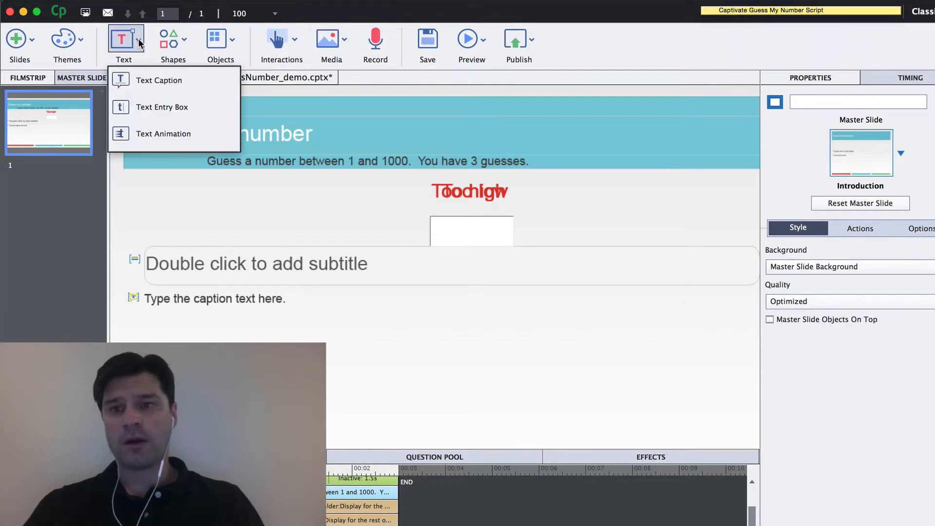
{"action": "left_click", "coordinate": [141, 81]}
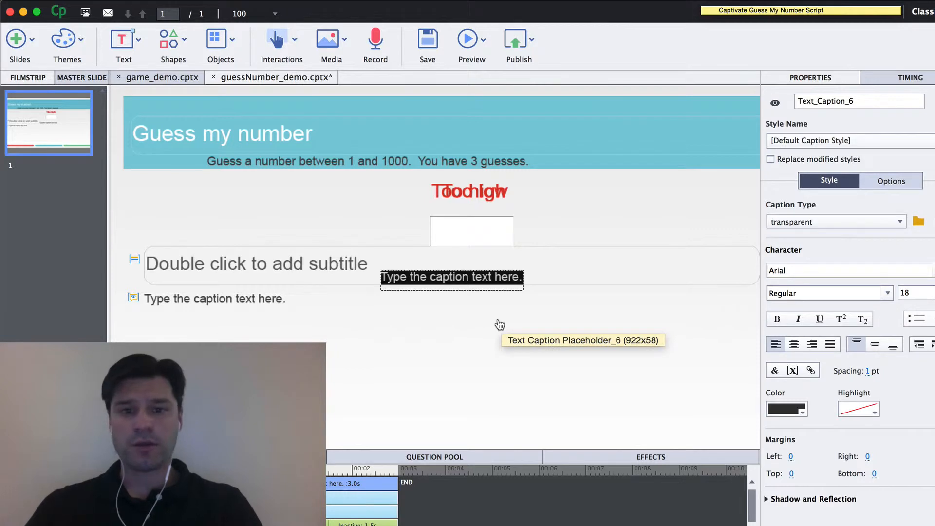
{"action": "type", "text": "Current "}
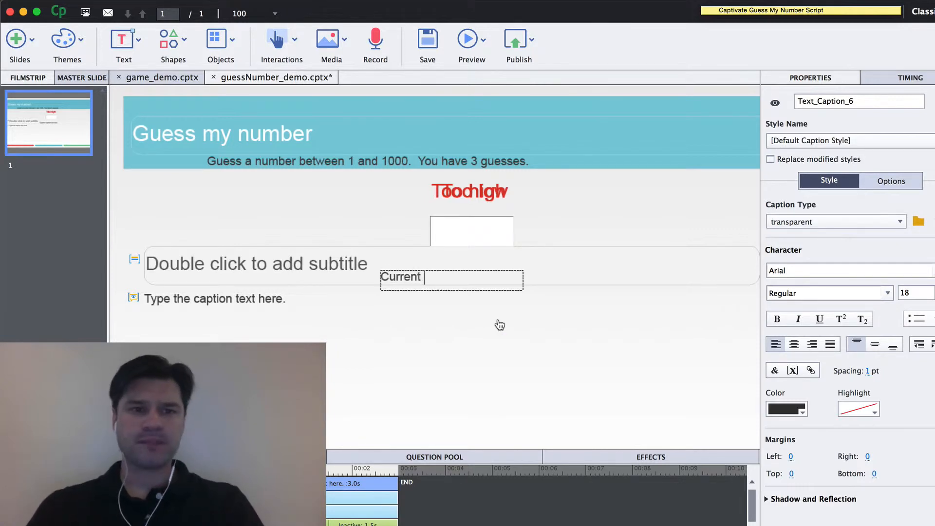
{"action": "type", "text": "ranom"}
{"action": "key", "text": "BackSpace"}
{"action": "key", "text": "BackSpace"}
{"action": "type", "text": "d"}
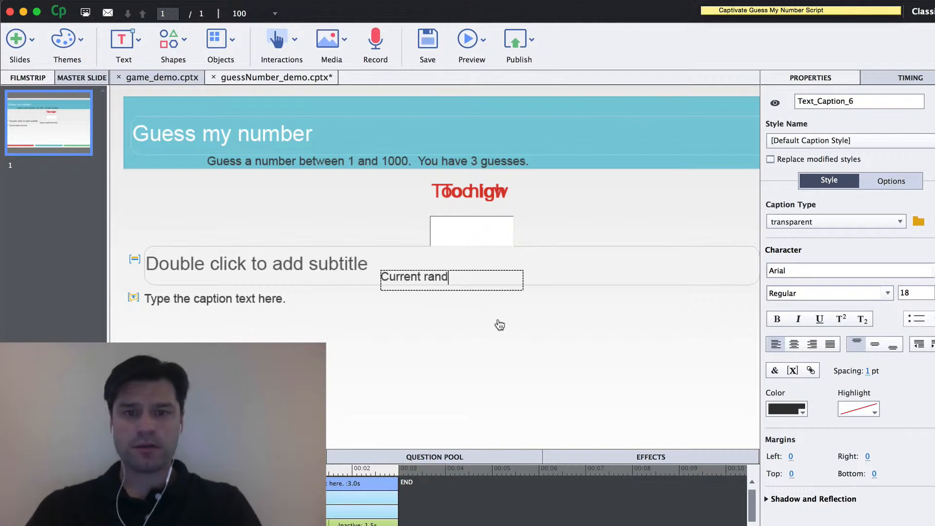
{"action": "type", "text": "om number is"}
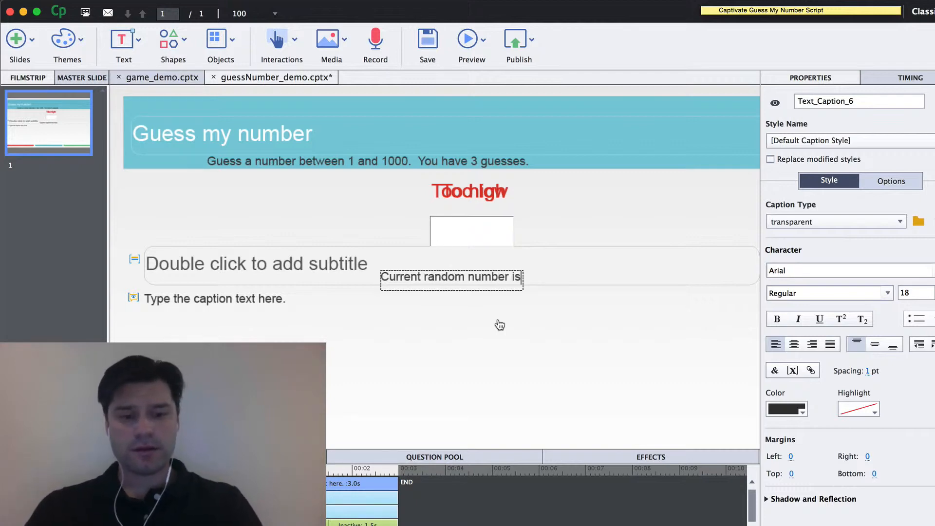
{"action": "type", "text": ":"}
{"action": "left_click", "coordinate": [460, 314]}
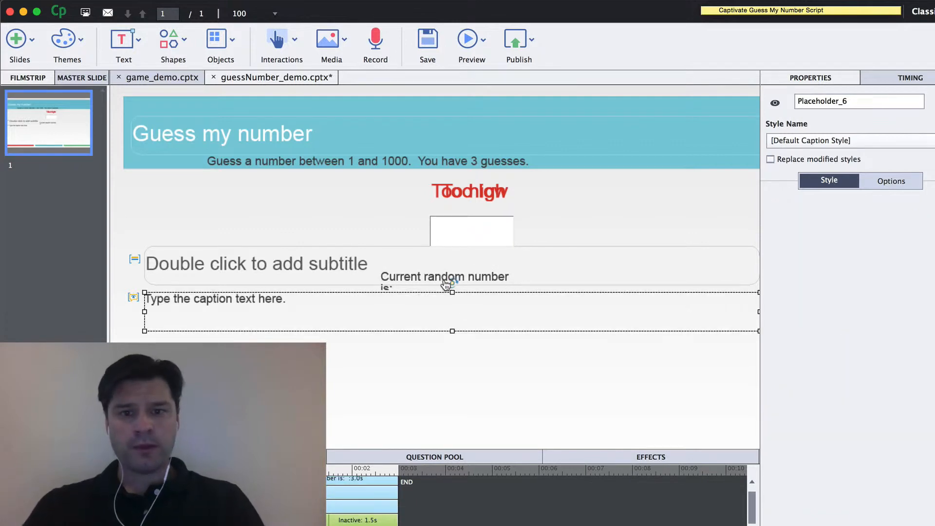
{"action": "left_click", "coordinate": [446, 282]}
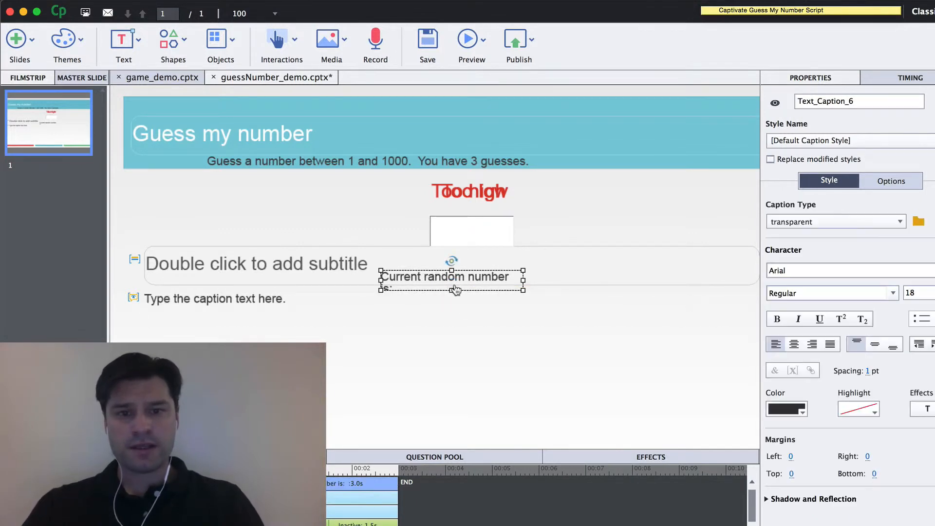
{"action": "left_click_drag", "start_coordinate": [451, 290], "coordinate": [450, 309]}
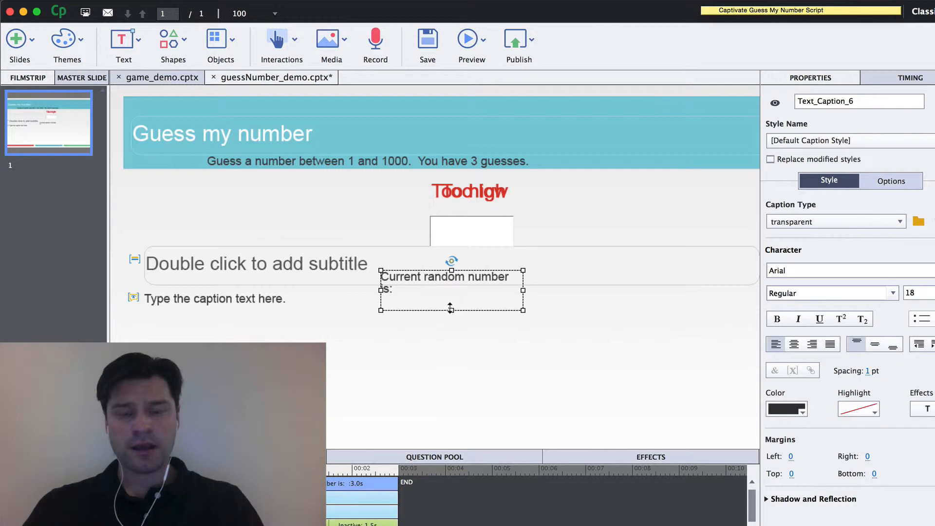
Insert the user variable rand_num at the end of the random number caption and move the caption to the right of the input box.
{"action": "double_click", "coordinate": [413, 288]}
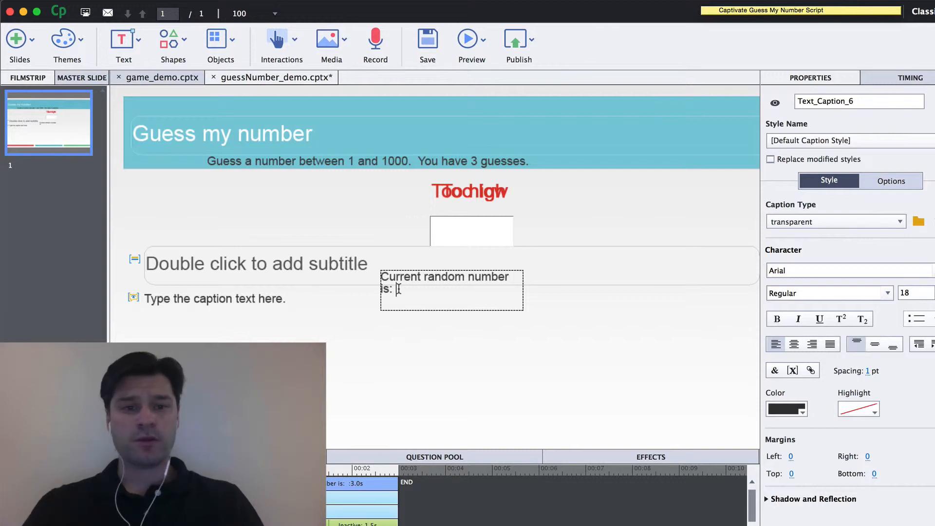
{"action": "left_click", "coordinate": [792, 369]}
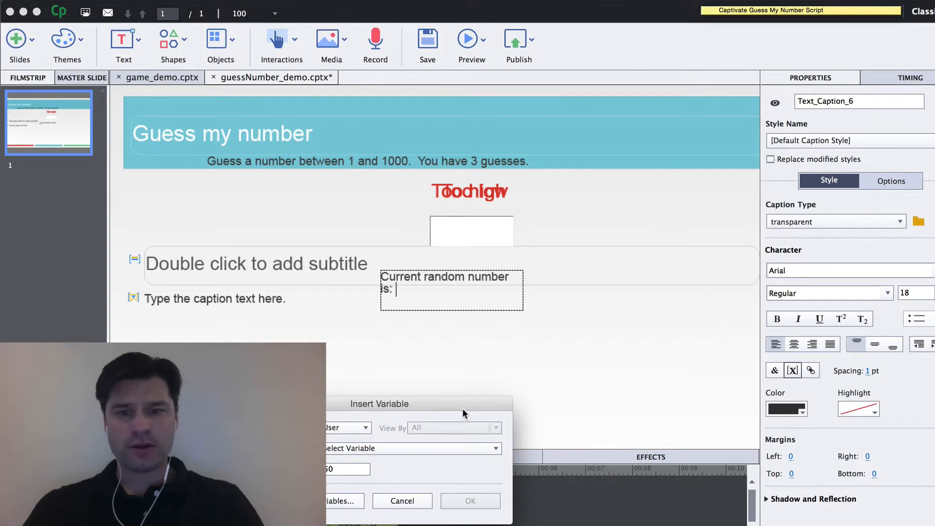
{"action": "left_click", "coordinate": [376, 448]}
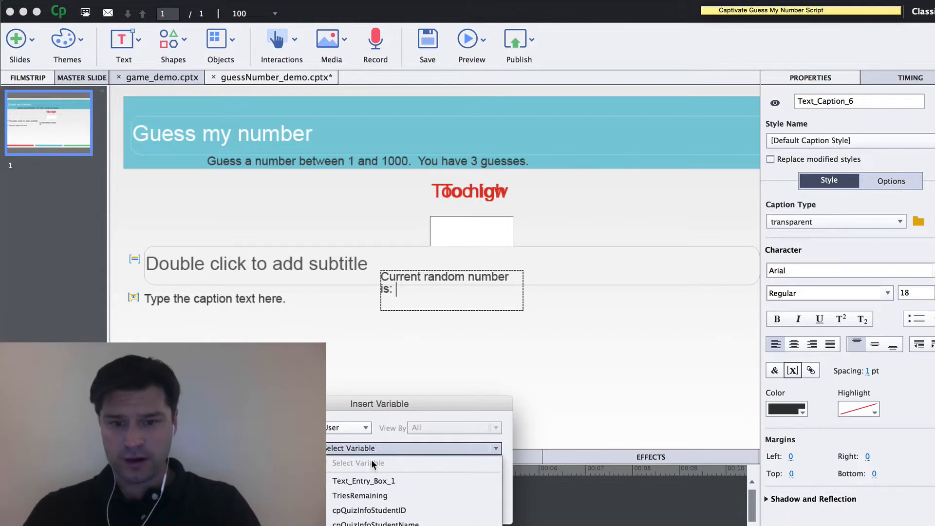
{"action": "left_click", "coordinate": [360, 525]}
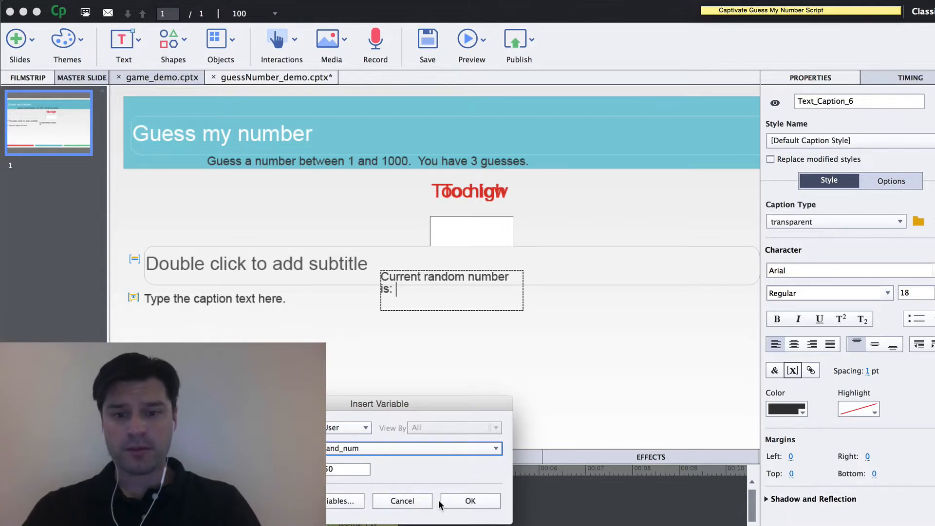
{"action": "left_click", "coordinate": [471, 503]}
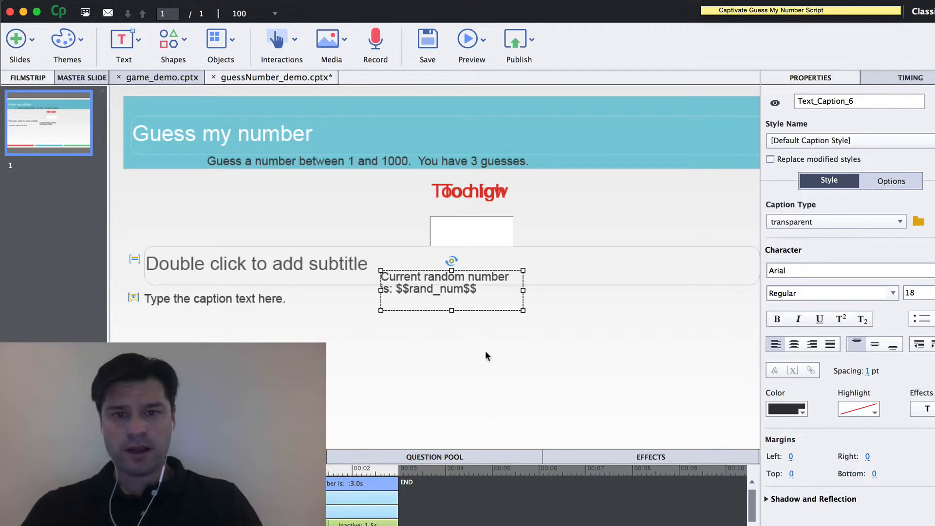
{"action": "left_click_drag", "start_coordinate": [429, 284], "coordinate": [595, 215]}
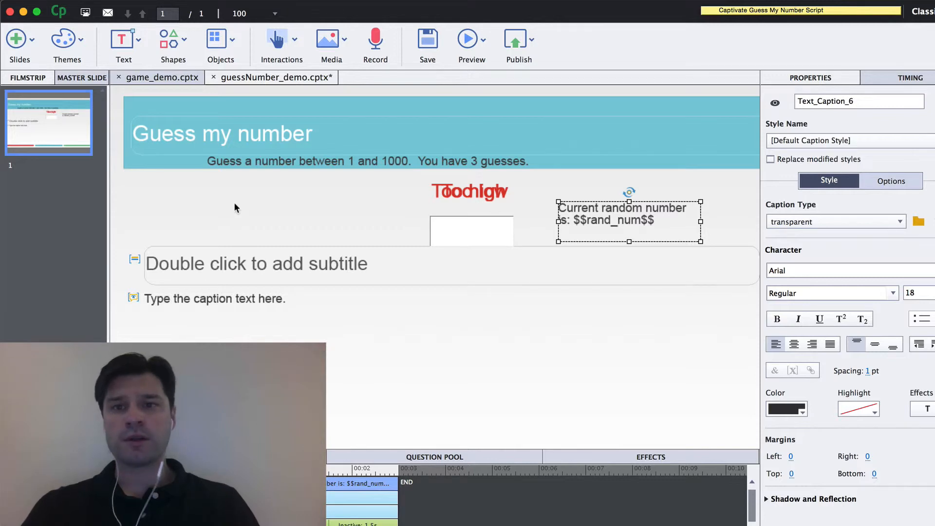
Insert a button just below the number input box and set its caption to "Submit".
{"action": "left_click", "coordinate": [294, 40]}
{"action": "left_click", "coordinate": [287, 86]}
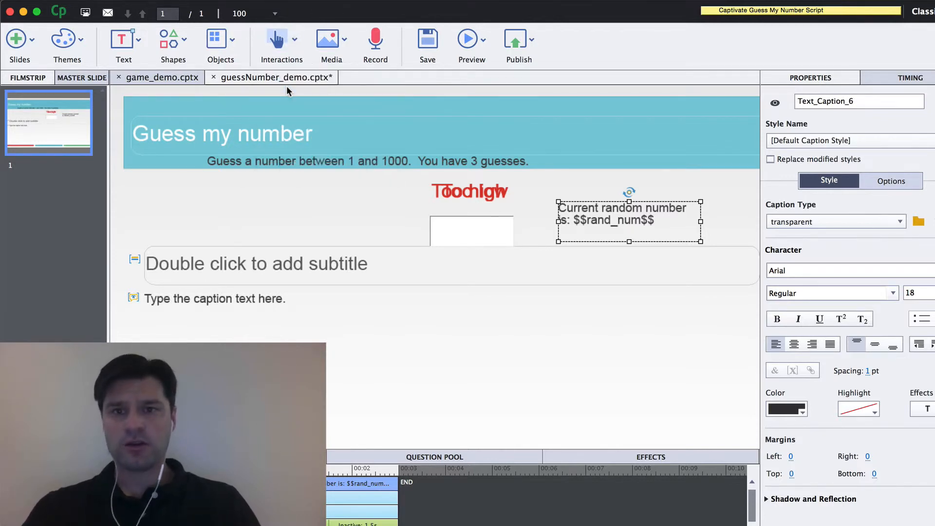
{"action": "left_click", "coordinate": [494, 345]}
{"action": "left_click_drag", "start_coordinate": [458, 279], "coordinate": [480, 275]}
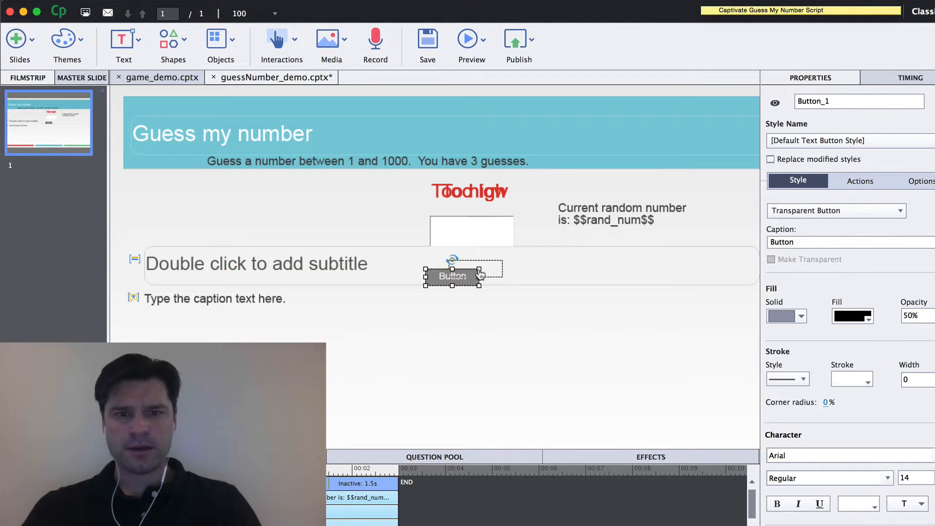
{"action": "left_click_drag", "start_coordinate": [479, 275], "coordinate": [468, 270]}
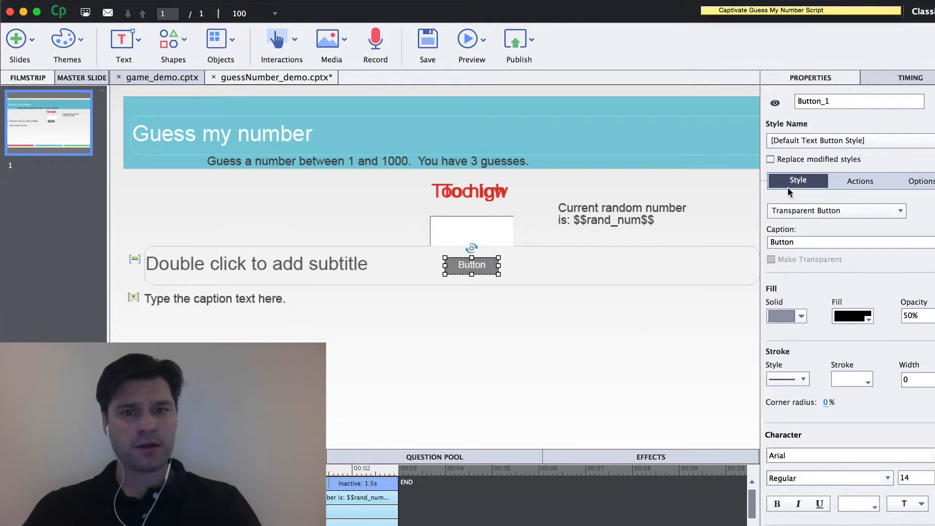
{"action": "double_click", "coordinate": [781, 242]}
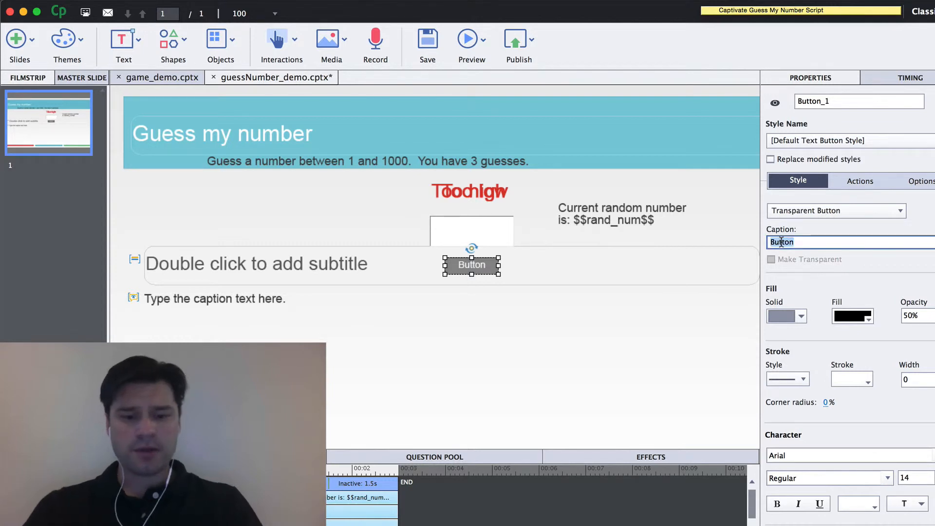
{"action": "type", "text": "Submit"}
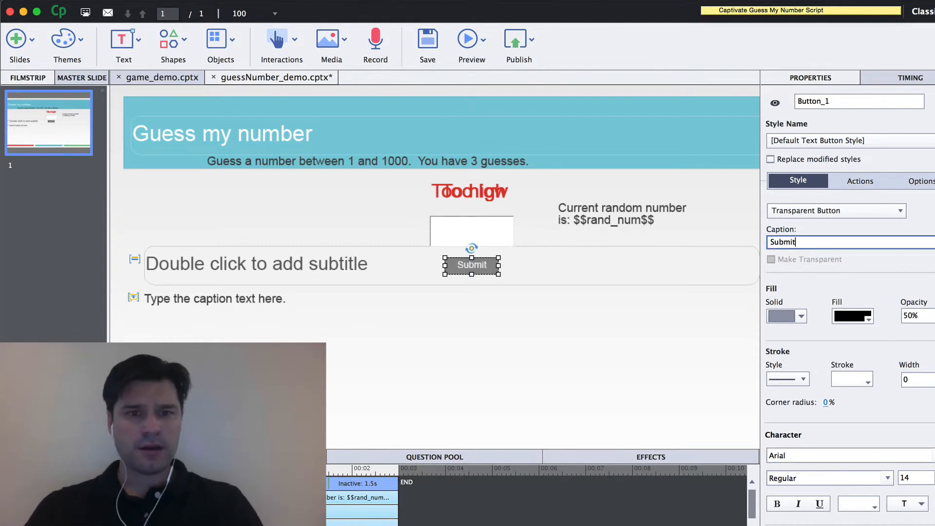
{"action": "left_click", "coordinate": [841, 227]}
{"action": "left_click", "coordinate": [900, 212]}
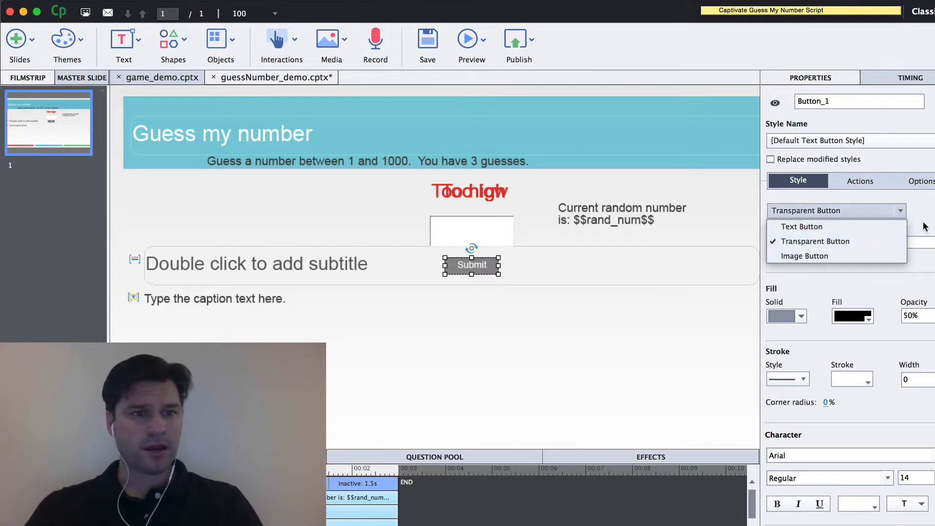
{"action": "left_click", "coordinate": [821, 238]}
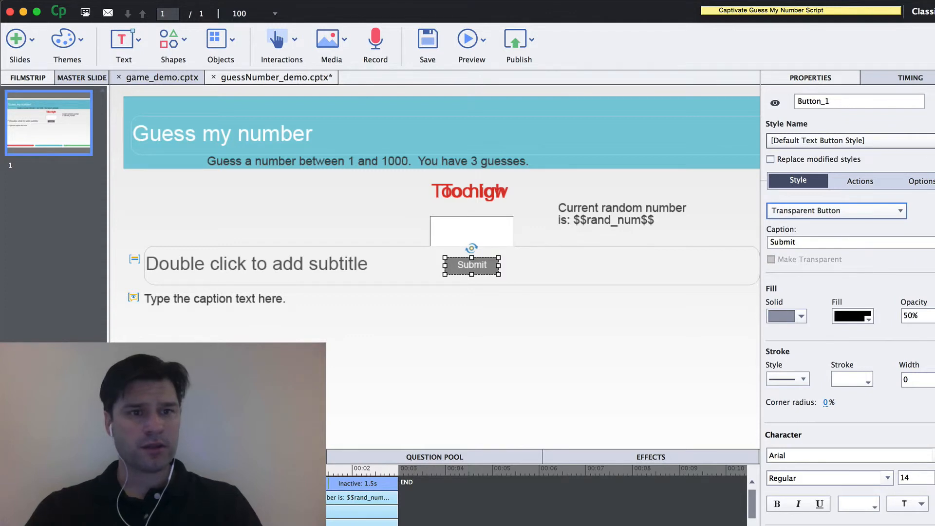
{"action": "left_click", "coordinate": [906, 141]}
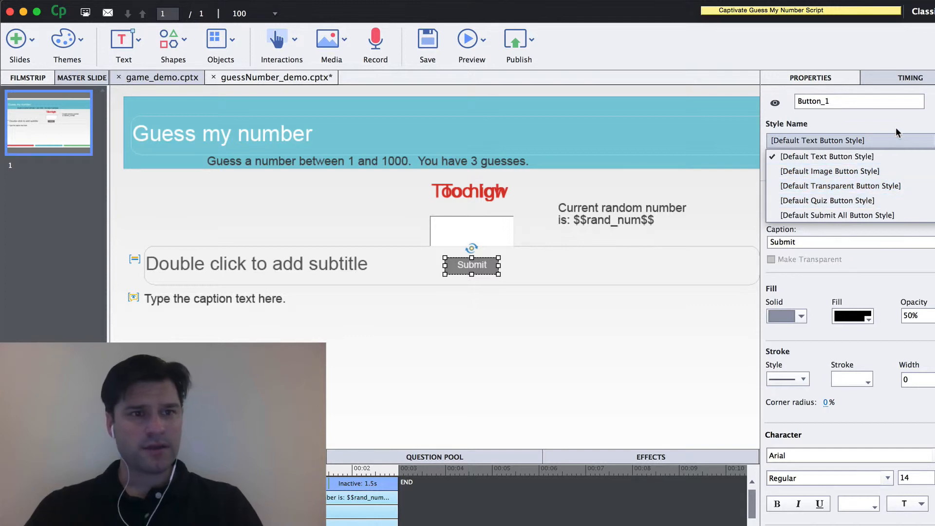
{"action": "left_click", "coordinate": [881, 118]}
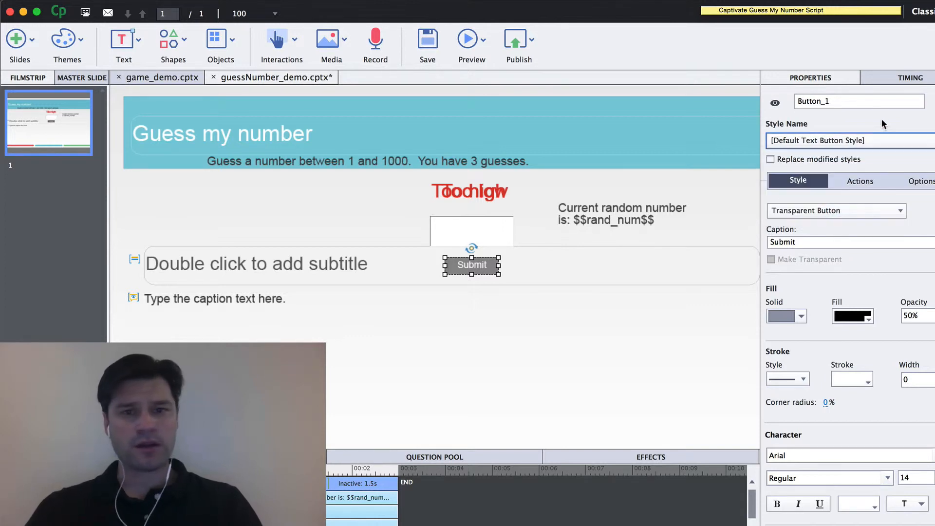
Name the Submit button object btn_submit.
{"action": "double_click", "coordinate": [836, 102]}
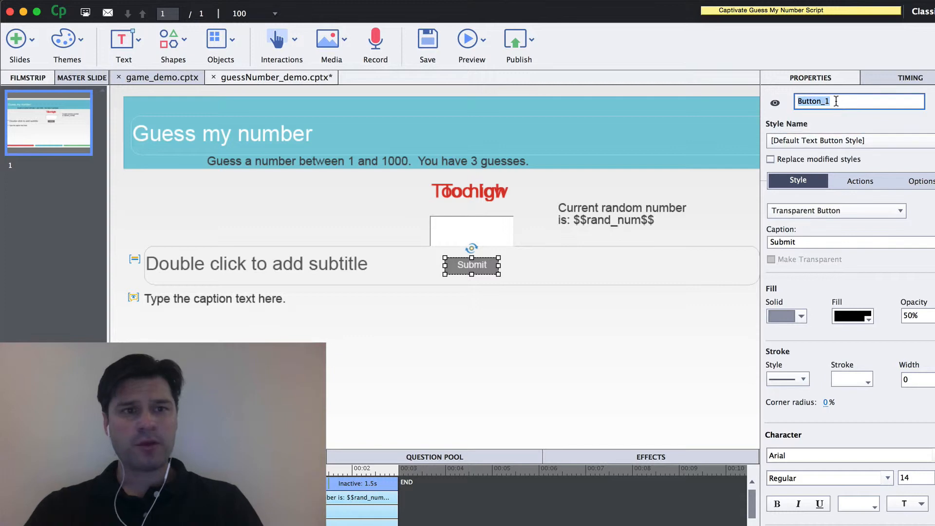
{"action": "type", "text": "b"}
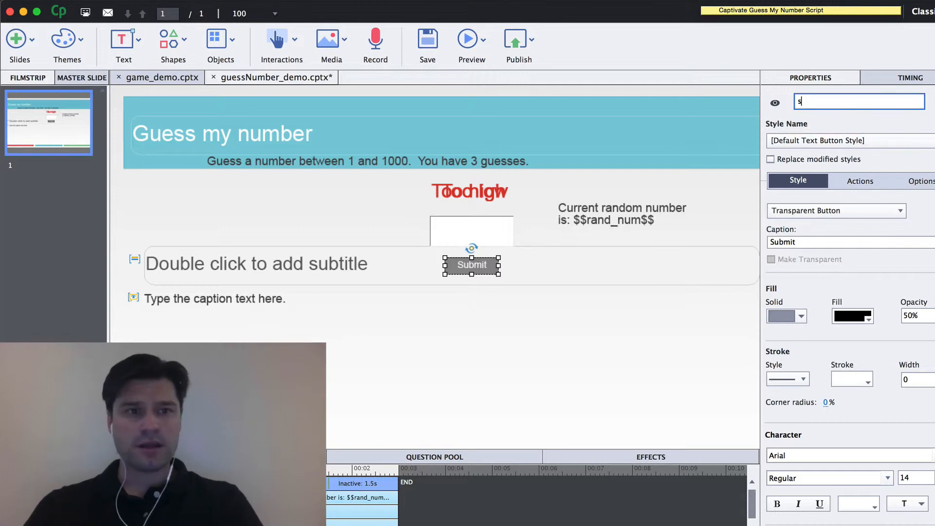
{"action": "type", "text": "tn_sub"}
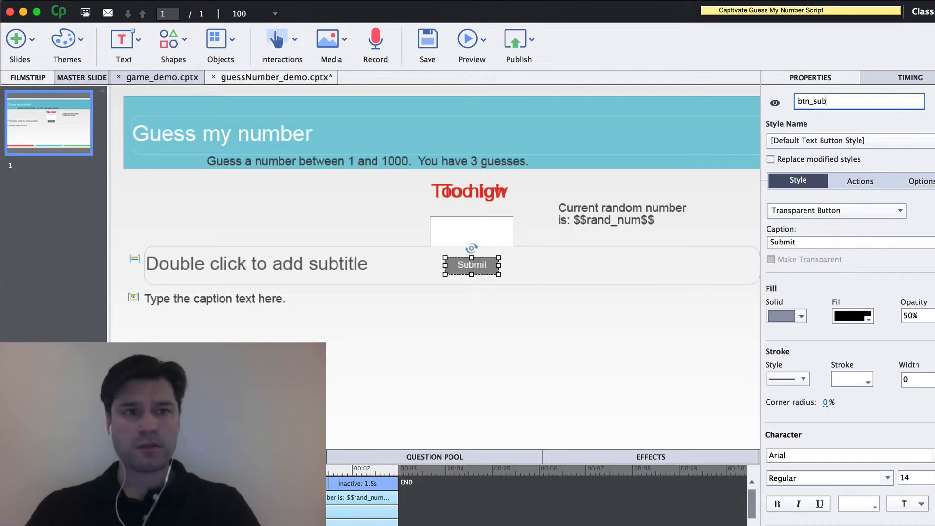
{"action": "type", "text": "mit"}
{"action": "key", "text": "BackSpace"}
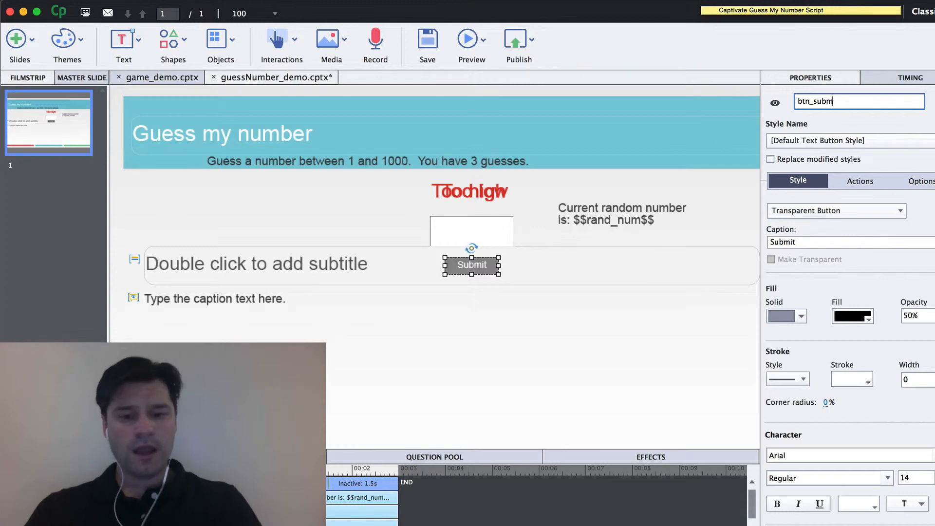
{"action": "type", "text": "it"}
{"action": "key", "text": "Return"}
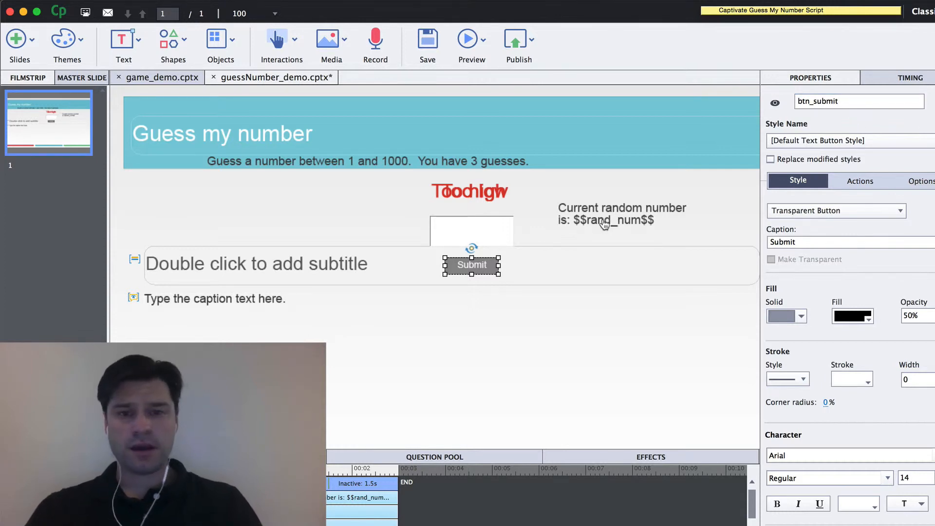
Check the script note for the element that follows the submit button and collapse the note again.
{"action": "left_click", "coordinate": [525, 317]}
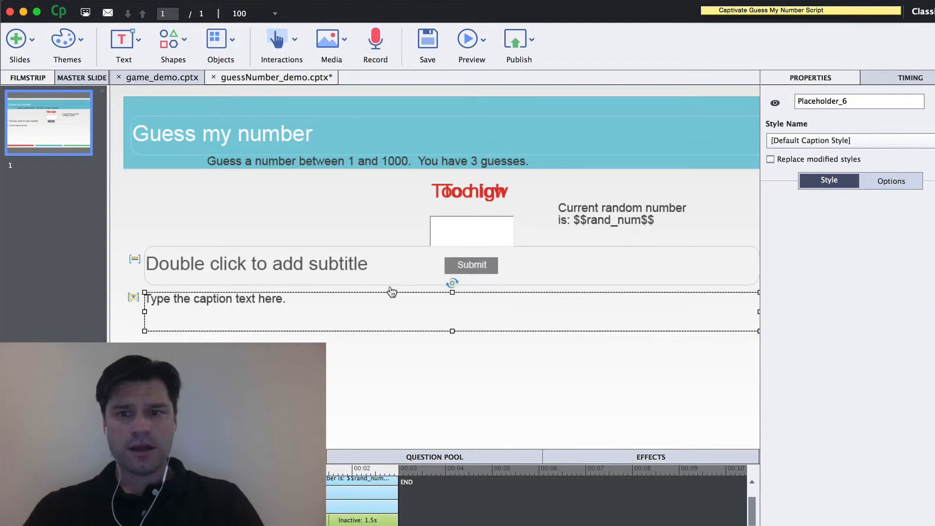
{"action": "double_click", "coordinate": [792, 10]}
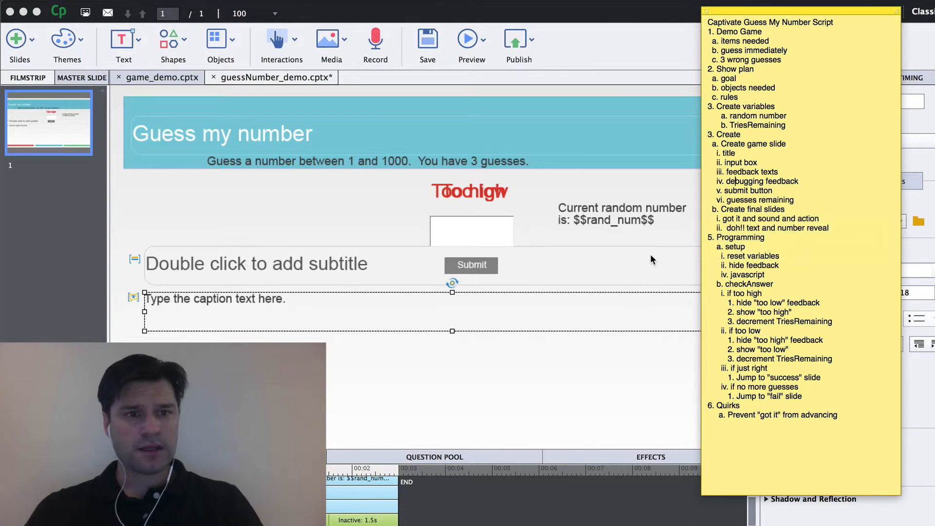
{"action": "double_click", "coordinate": [742, 8]}
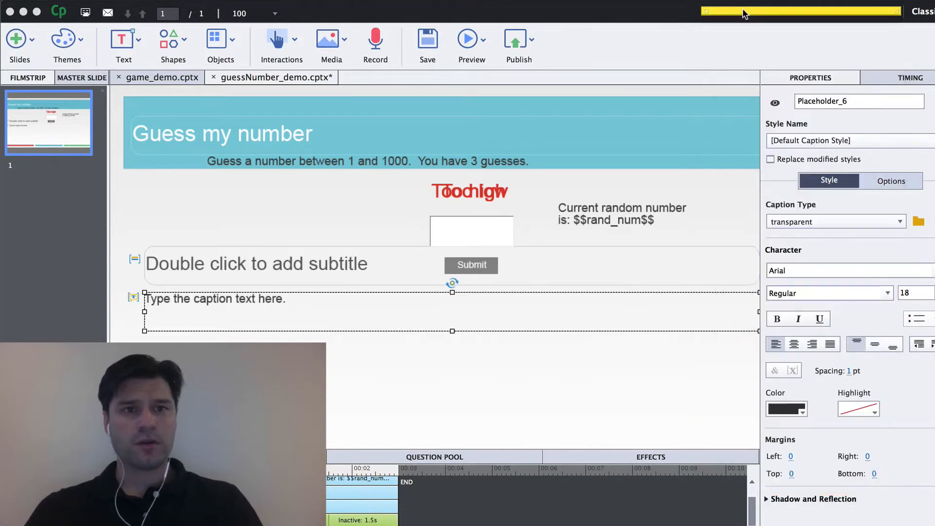
Delete the empty subtitle placeholder behind the Submit button and confirm the deletion.
{"action": "left_click", "coordinate": [242, 289]}
{"action": "left_click", "coordinate": [239, 271]}
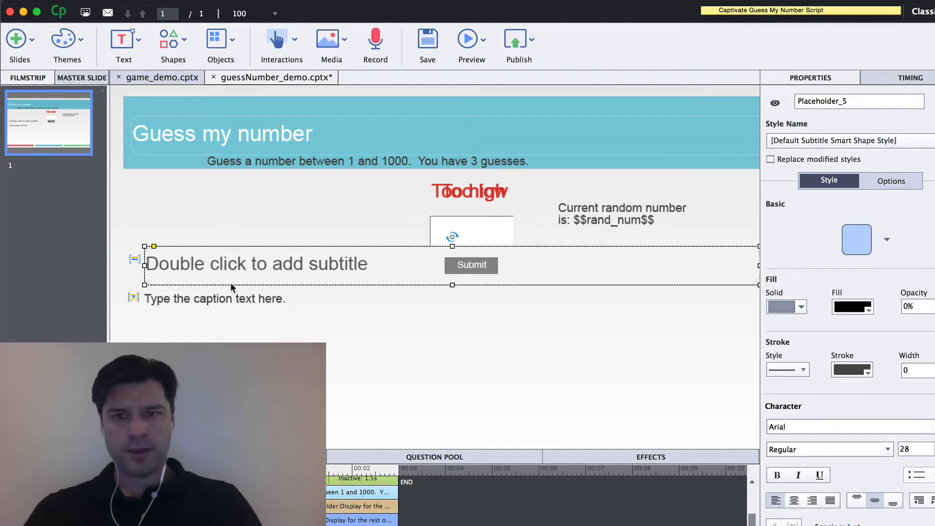
{"action": "key", "text": "Delete"}
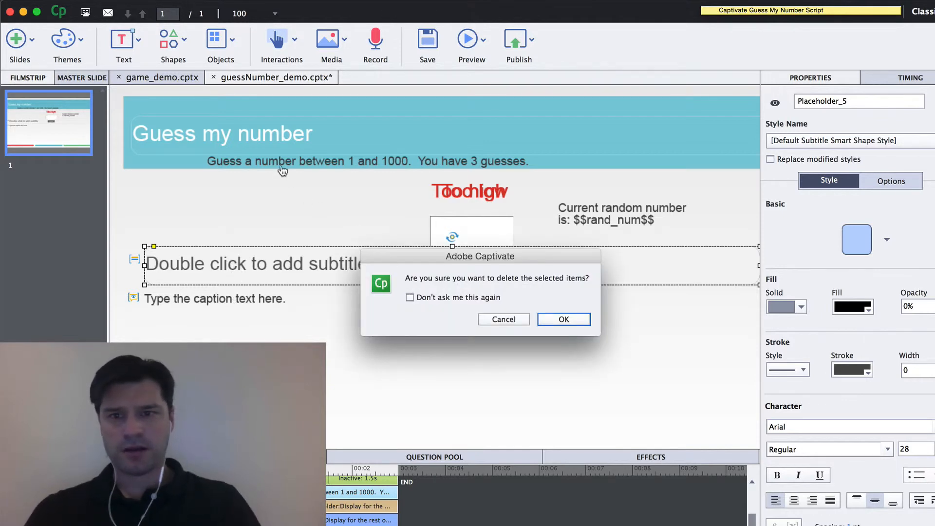
{"action": "left_click", "coordinate": [565, 319]}
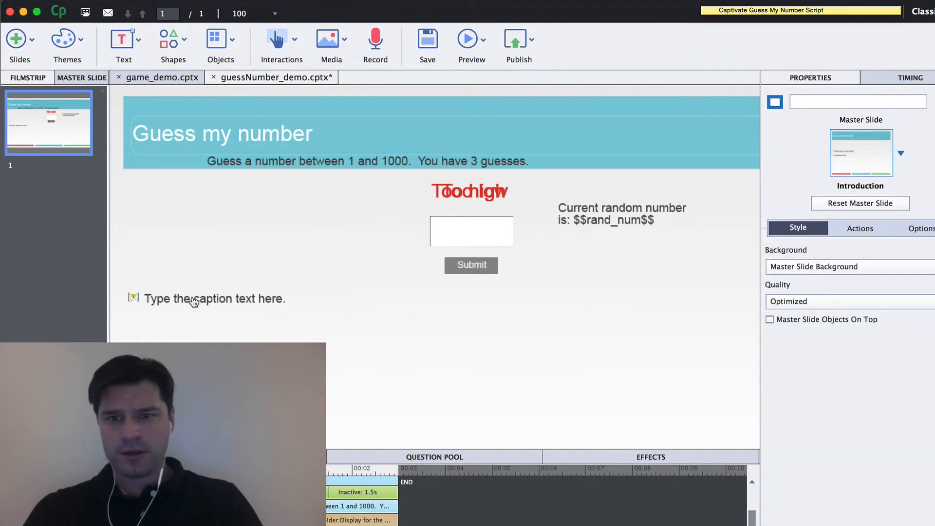
Fill the caption placeholder below the Submit button with the text "Guesses Remaining".
{"action": "left_click", "coordinate": [194, 301]}
{"action": "double_click", "coordinate": [247, 299]}
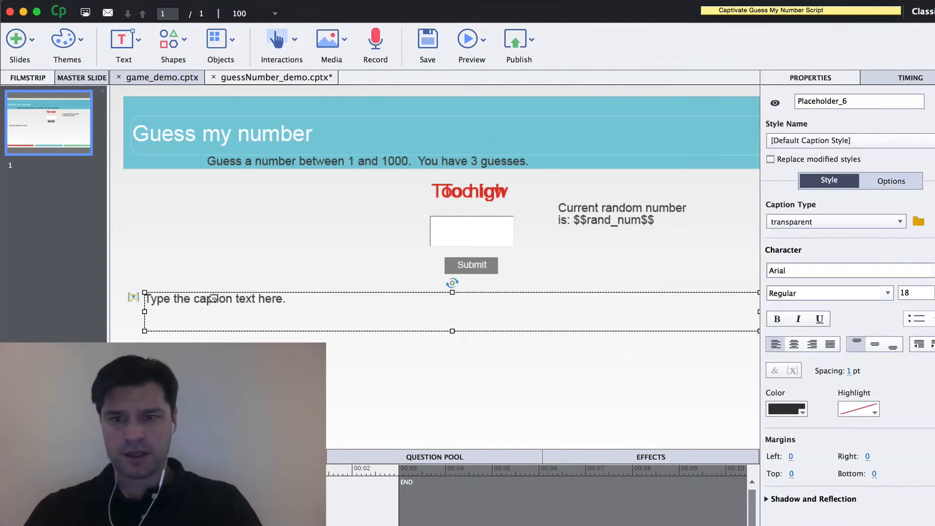
{"action": "type", "text": "Gue"}
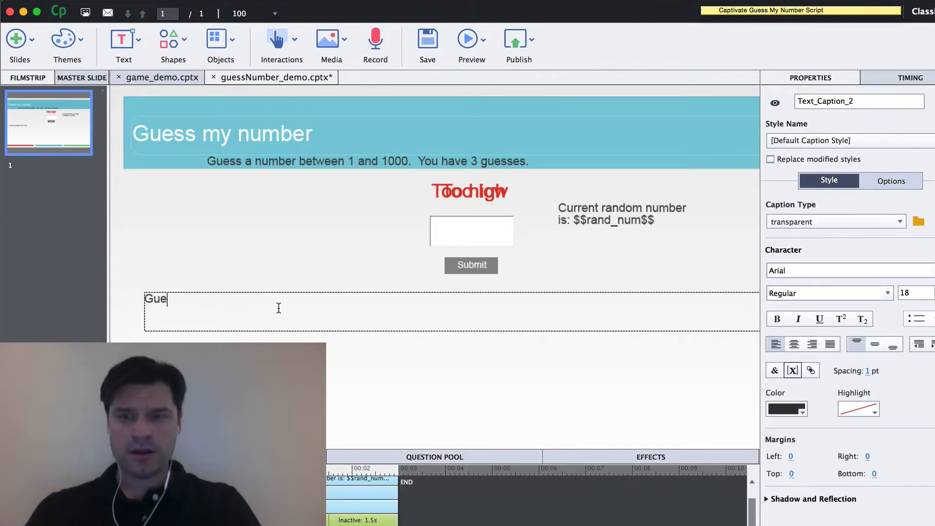
{"action": "type", "text": "sses Rema"}
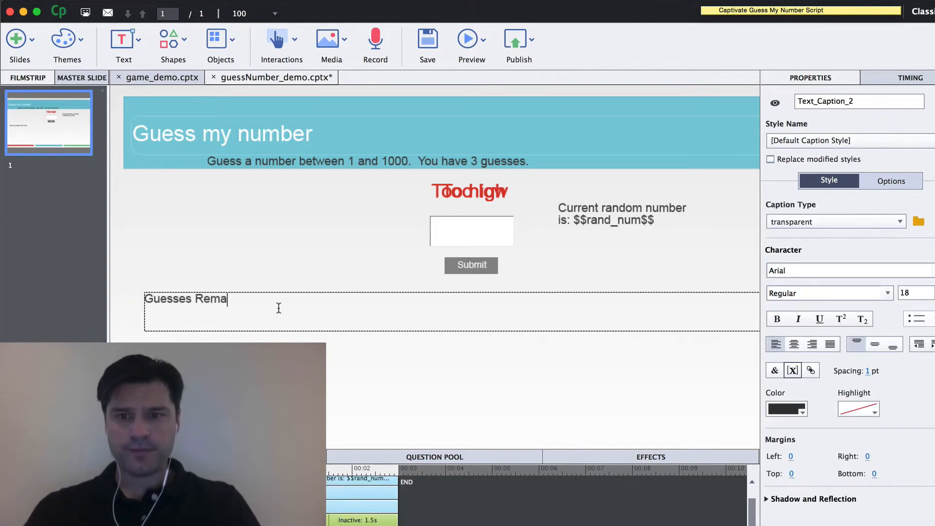
{"action": "type", "text": "ining"}
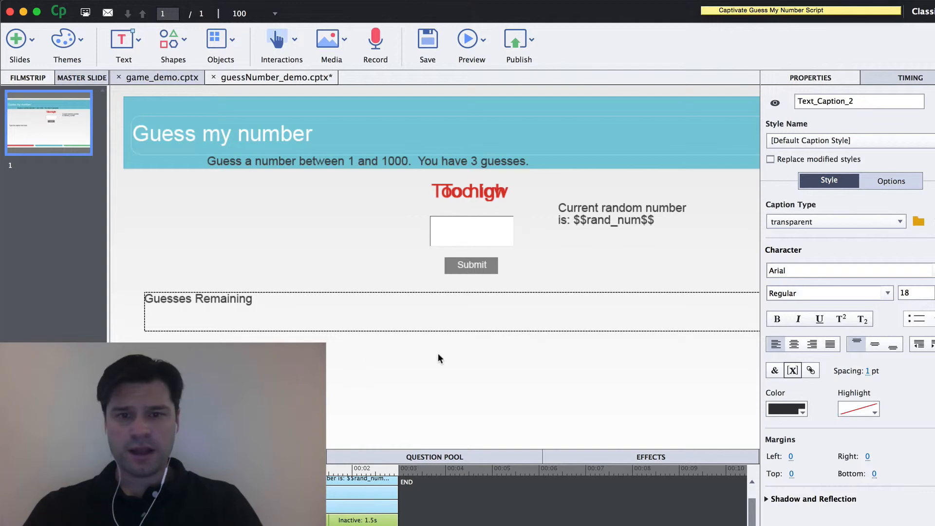
Narrow the Guesses Remaining caption to slightly wider than its text and place it centred beneath the Submit button.
{"action": "left_click", "coordinate": [461, 300]}
{"action": "left_click", "coordinate": [487, 314]}
{"action": "left_click_drag", "start_coordinate": [501, 320], "coordinate": [473, 319]}
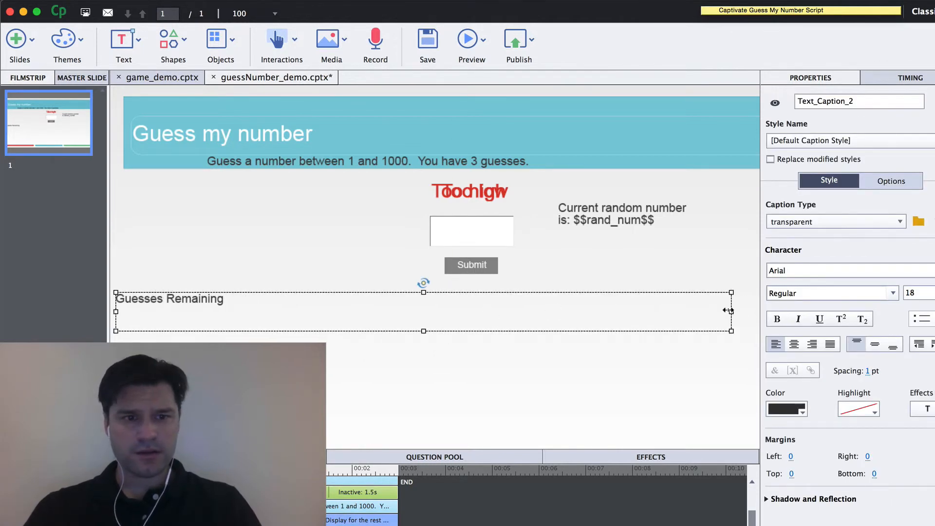
{"action": "left_click_drag", "start_coordinate": [368, 318], "coordinate": [252, 313]}
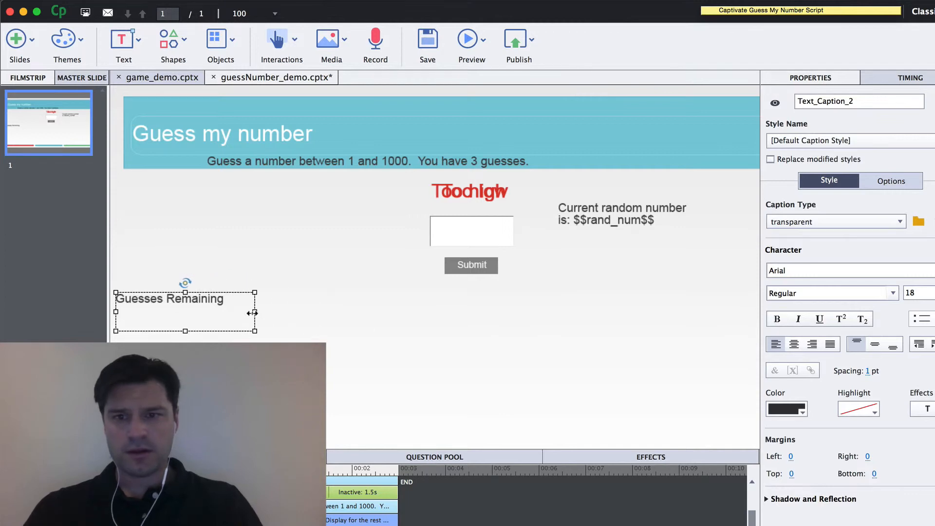
{"action": "left_click", "coordinate": [314, 333]}
{"action": "left_click_drag", "start_coordinate": [188, 300], "coordinate": [474, 305]}
Insert the user variable TriesRemaining on a new line below "Guesses Remaining" and centre the caption's text.
{"action": "double_click", "coordinate": [513, 304]}
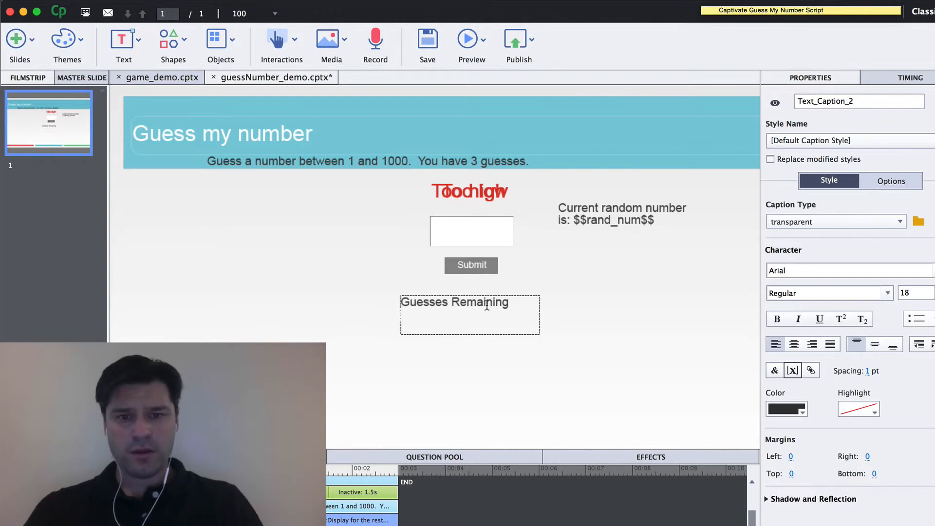
{"action": "triple_click", "coordinate": [486, 305]}
{"action": "left_click", "coordinate": [525, 304]}
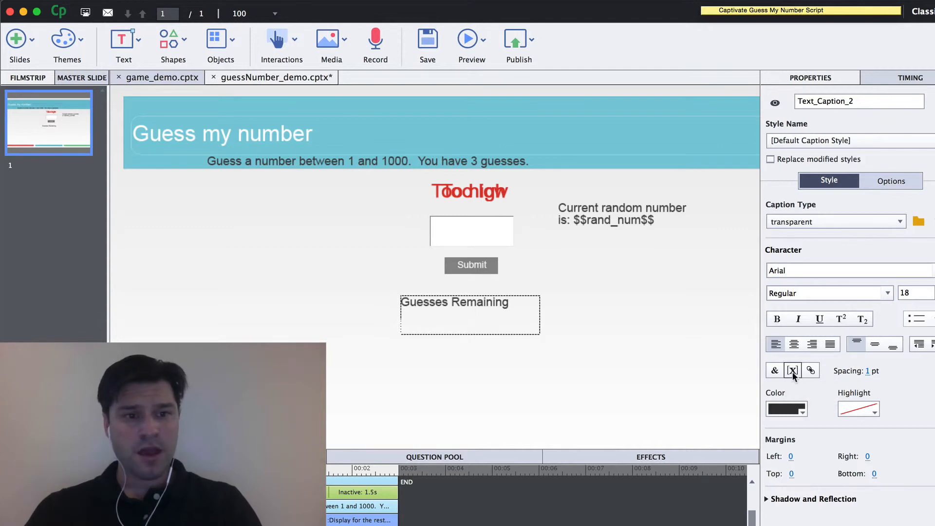
{"action": "left_click", "coordinate": [791, 371]}
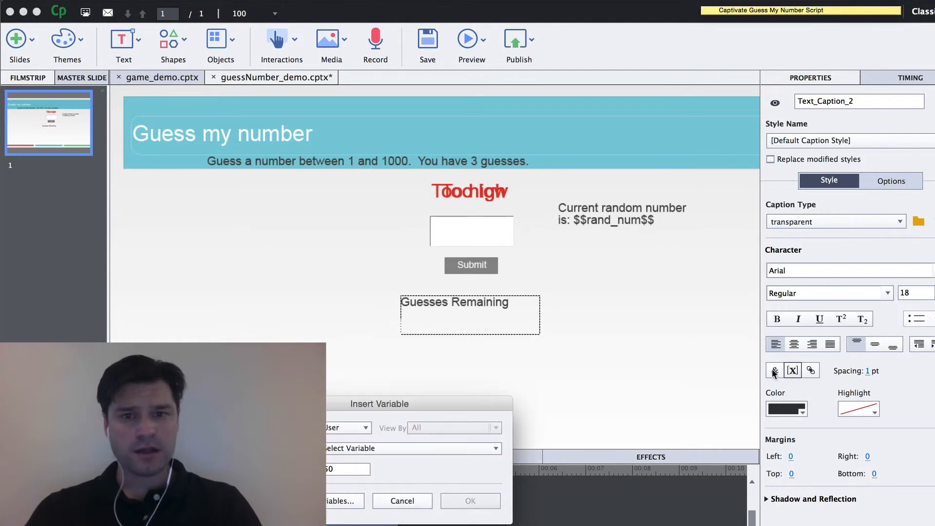
{"action": "left_click", "coordinate": [405, 448]}
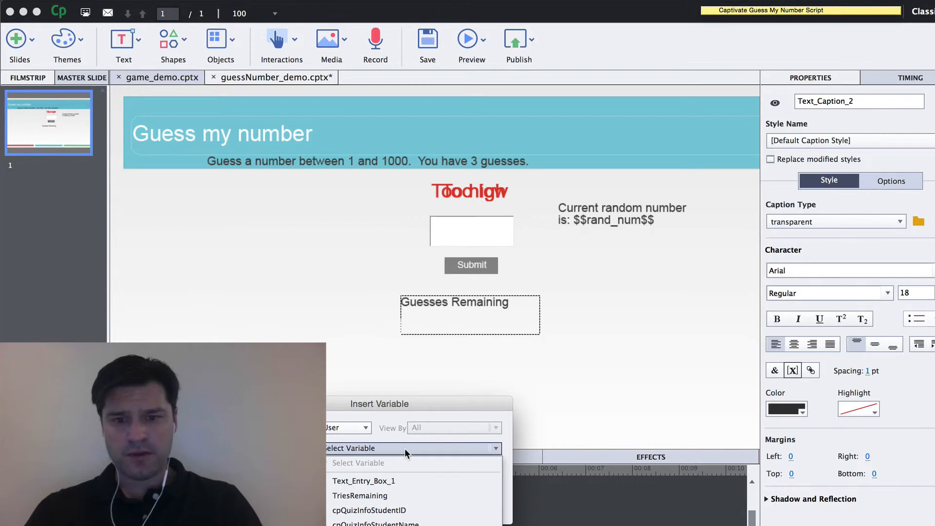
{"action": "left_click", "coordinate": [390, 496]}
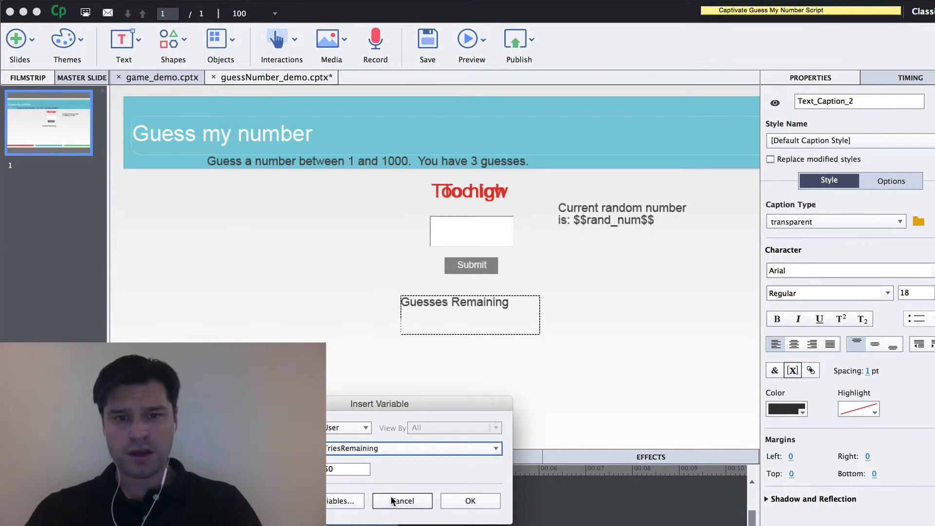
{"action": "left_click", "coordinate": [470, 501]}
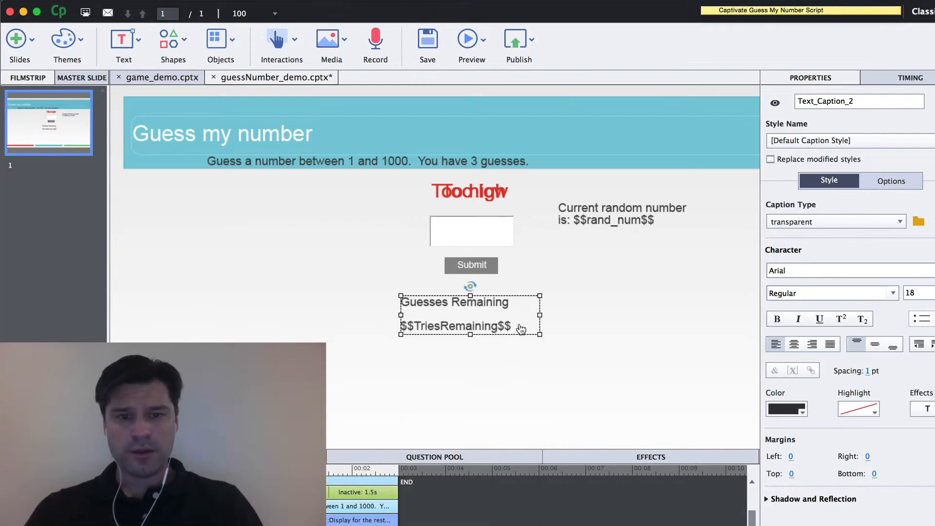
{"action": "left_click", "coordinate": [793, 343]}
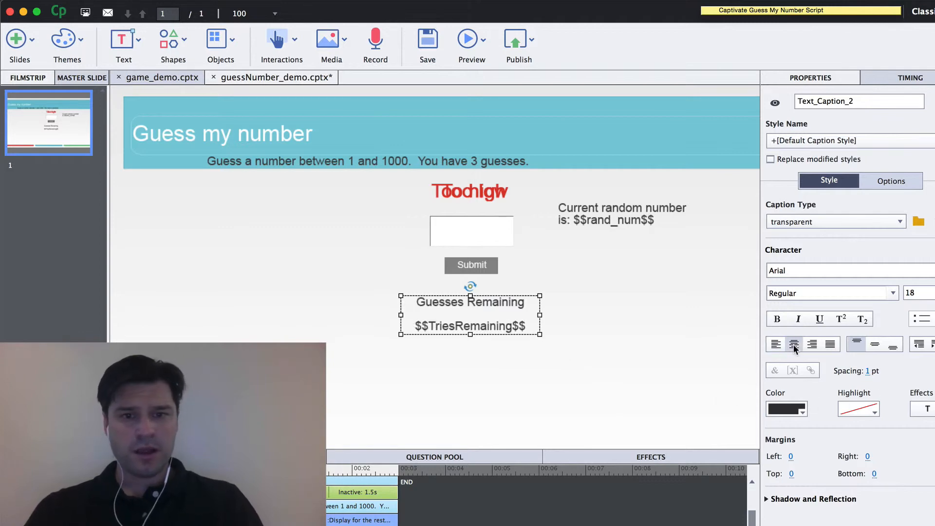
{"action": "left_click", "coordinate": [571, 368]}
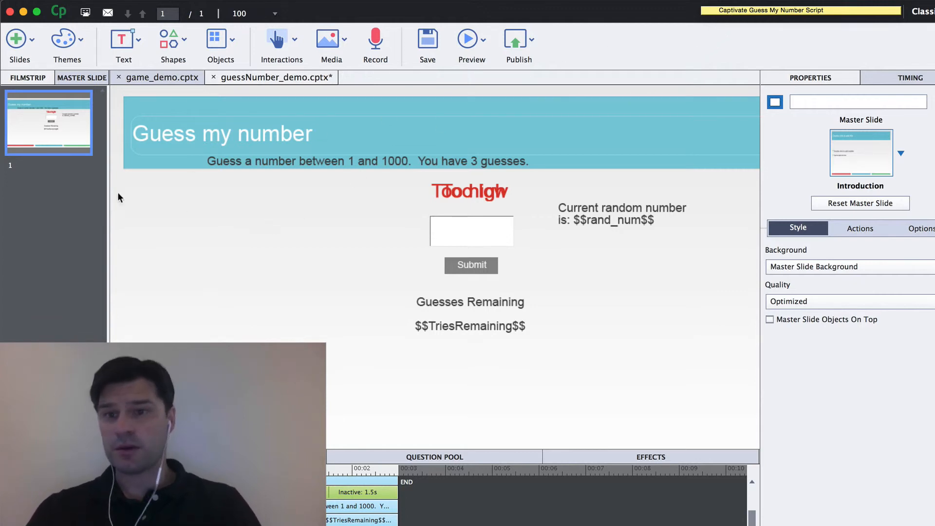
Add a blank slide after the game slide and insert a text caption reading "Got it!" on it.
{"action": "left_click", "coordinate": [34, 43]}
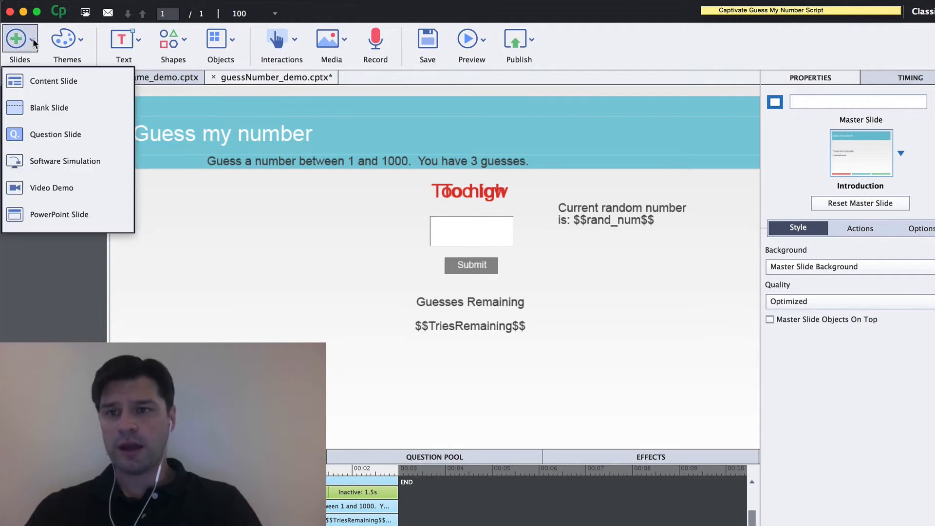
{"action": "left_click", "coordinate": [37, 106]}
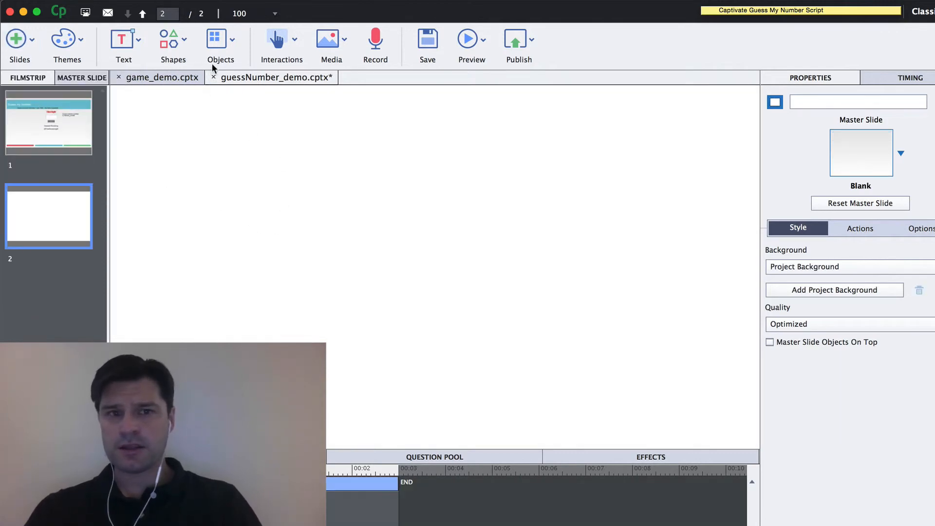
{"action": "left_click", "coordinate": [137, 46]}
{"action": "left_click", "coordinate": [150, 79]}
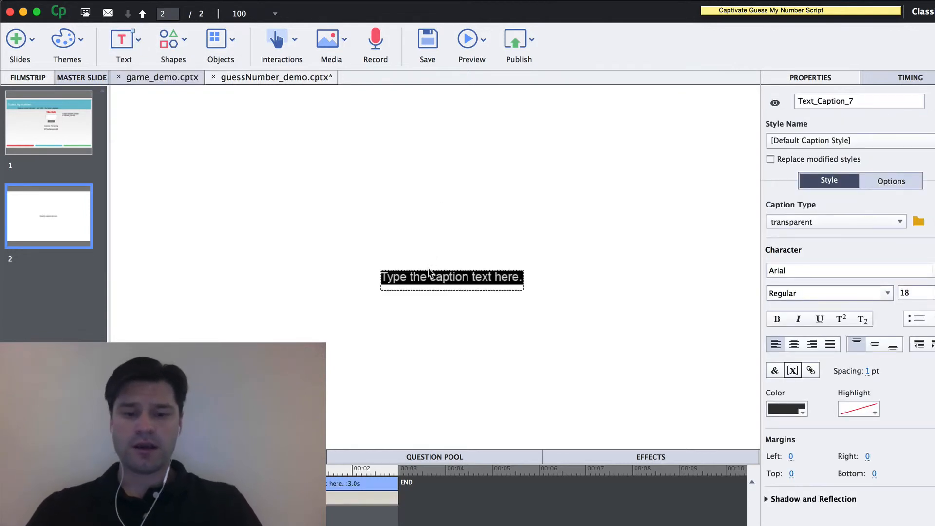
{"action": "type", "text": "Got itQ!"}
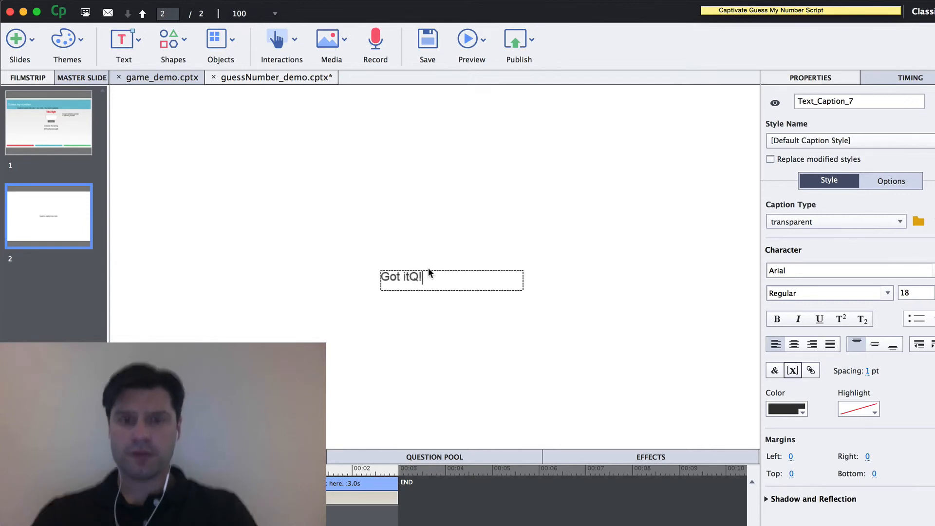
{"action": "key", "text": "BackSpace"}
{"action": "key", "text": "BackSpace"}
{"action": "type", "text": "1"}
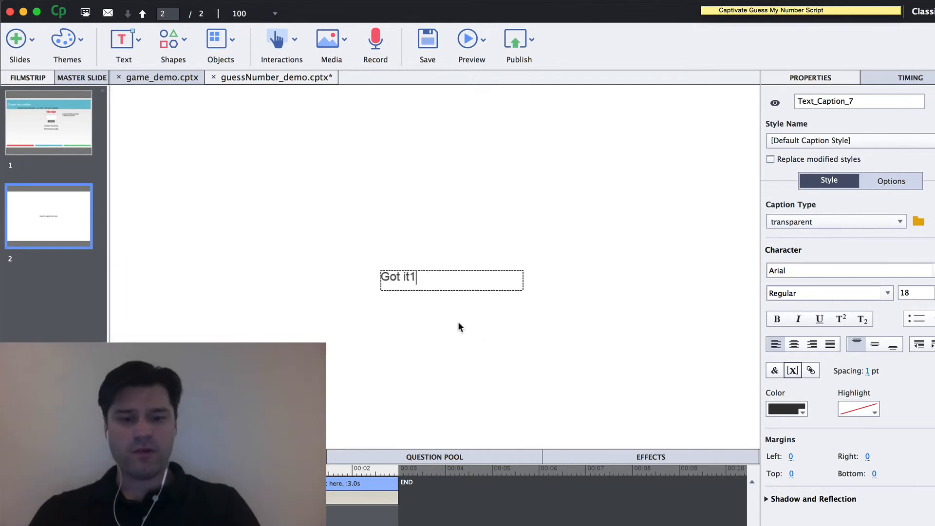
{"action": "key", "text": "BackSpace"}
{"action": "type", "text": "!"}
{"action": "left_click", "coordinate": [506, 328]}
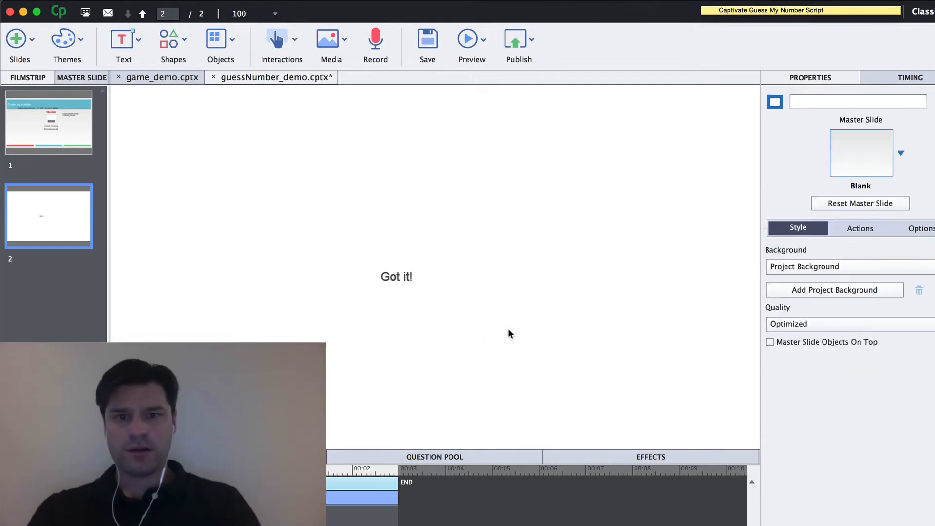
Centre the text of the "Got it!" caption and set its font size to 36.
{"action": "left_click", "coordinate": [406, 281]}
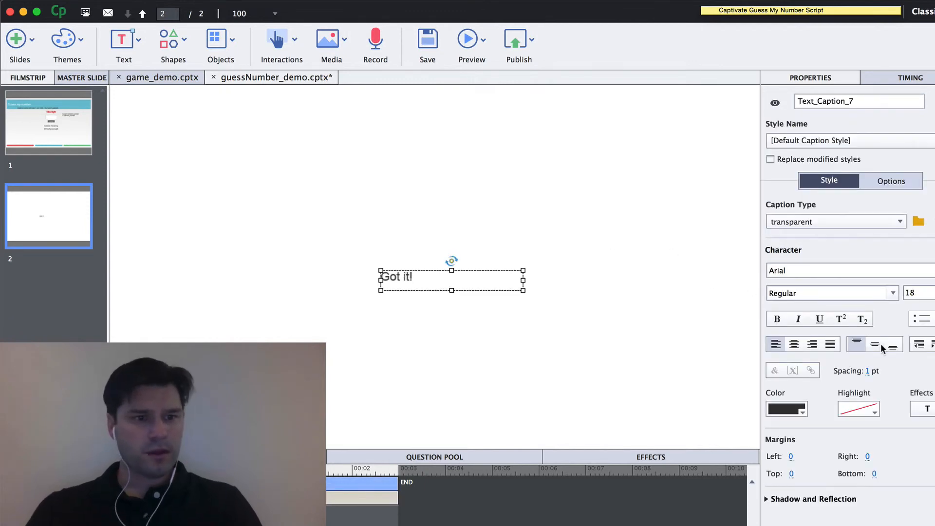
{"action": "left_click", "coordinate": [794, 344]}
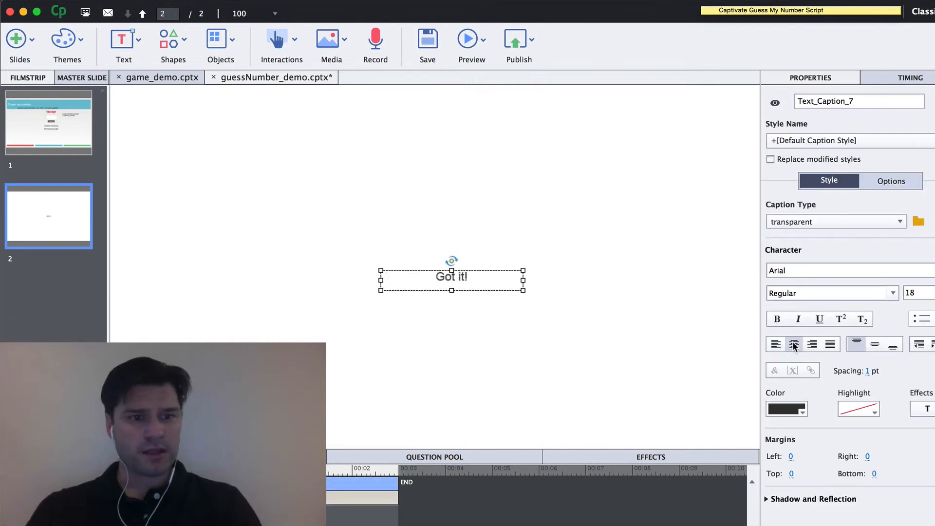
{"action": "left_click", "coordinate": [934, 293]}
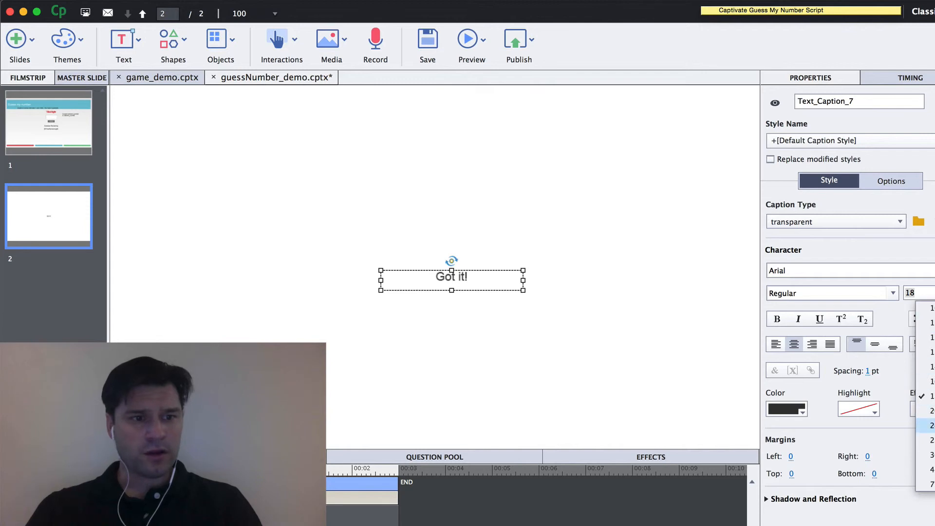
{"action": "left_click", "coordinate": [931, 456]}
{"action": "type", "text": "36"}
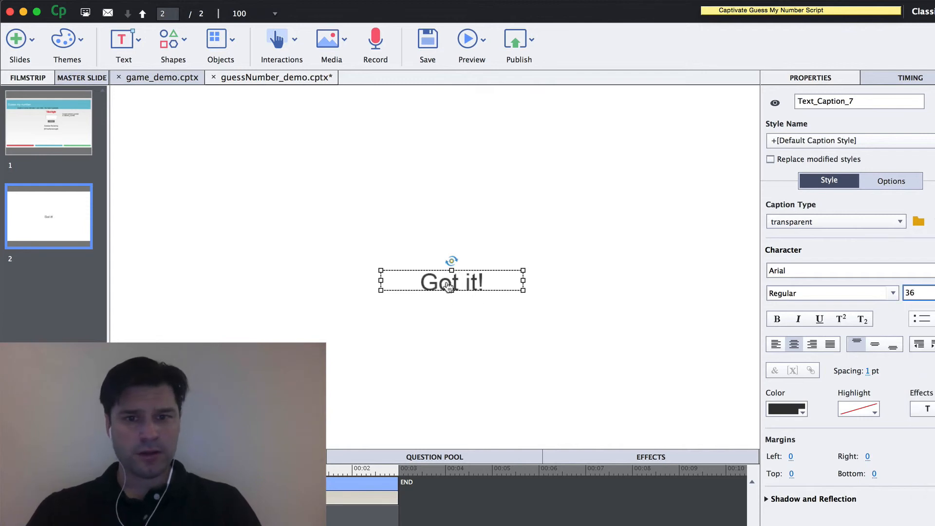
{"action": "left_click", "coordinate": [480, 325]}
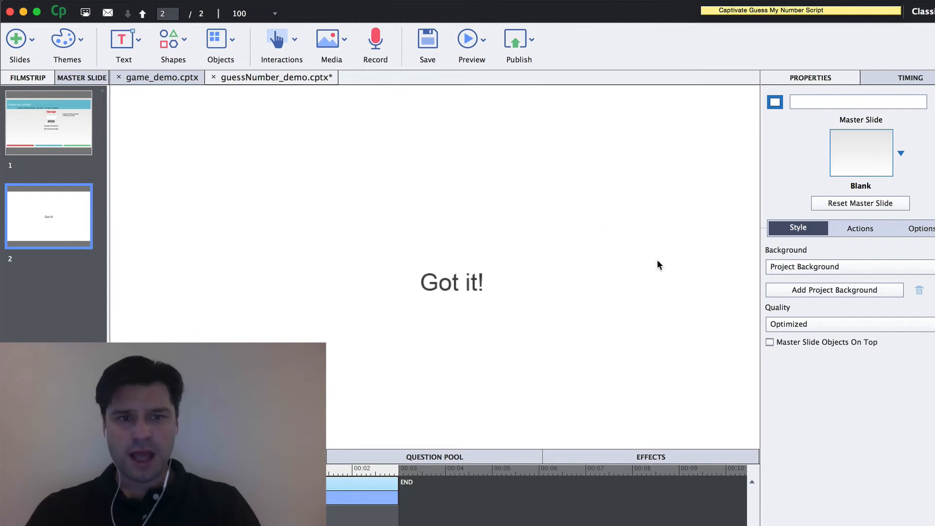
Name the "Got it!" slide win.
{"action": "left_click", "coordinate": [807, 99]}
{"action": "type", "text": "win"}
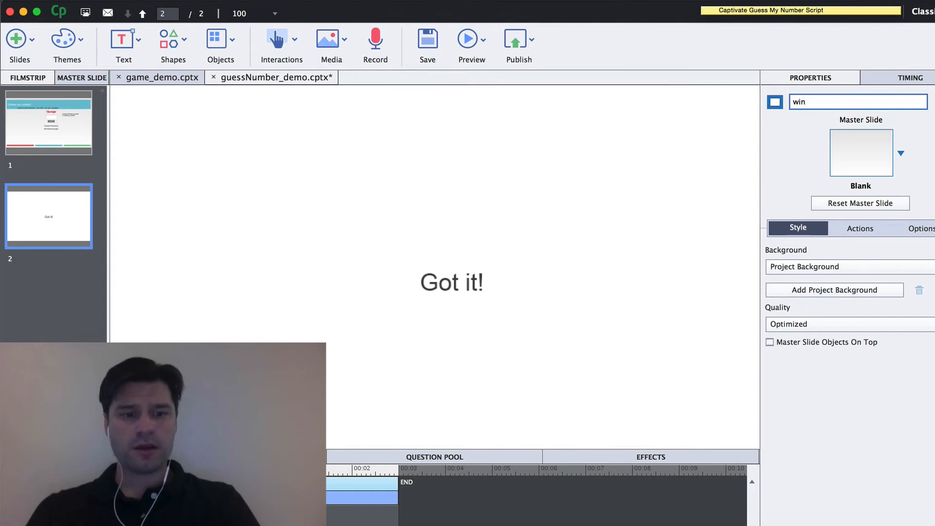
{"action": "left_click", "coordinate": [637, 230]}
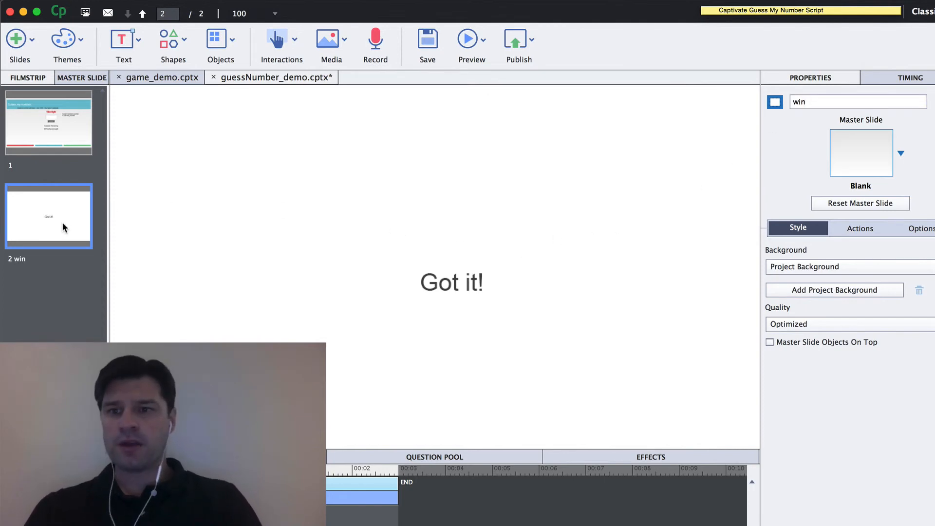
Add a blank slide after the win slide and insert a text caption reading "Nope! It was".
{"action": "left_click", "coordinate": [34, 41]}
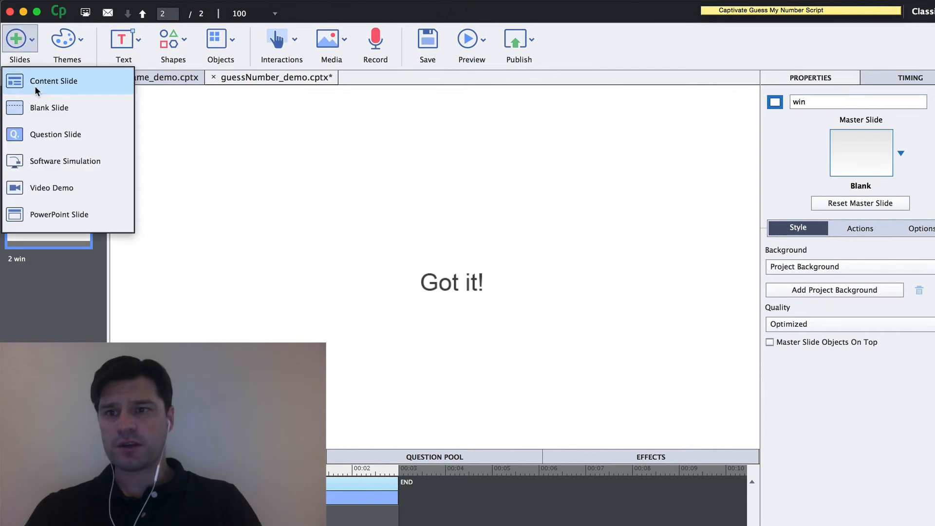
{"action": "left_click", "coordinate": [34, 111]}
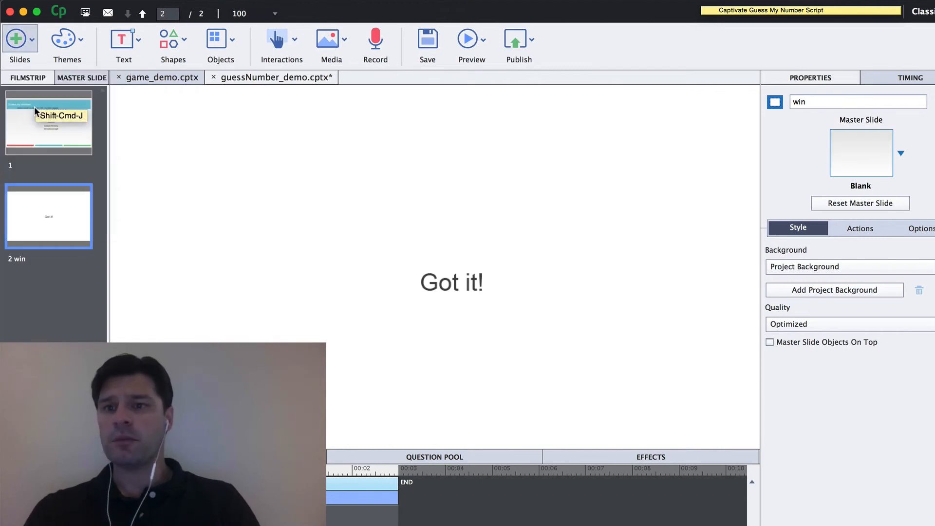
{"action": "left_click", "coordinate": [141, 38]}
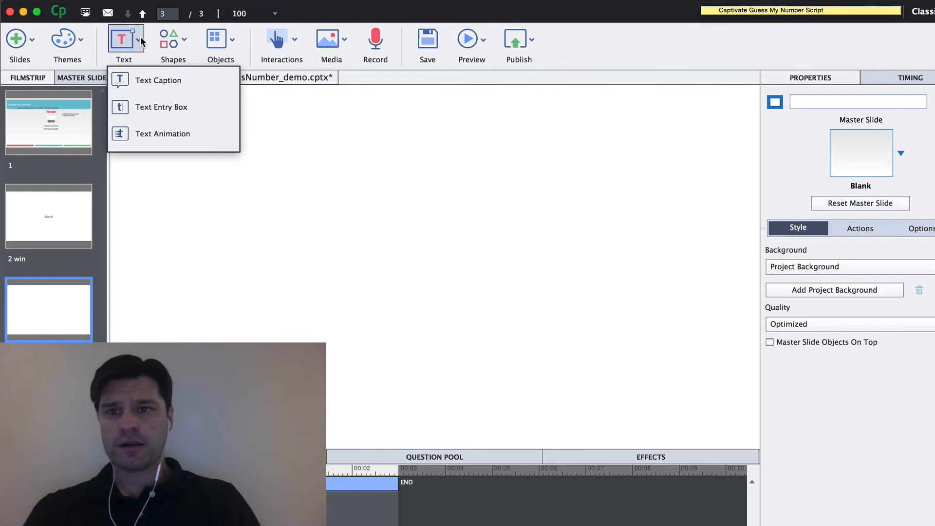
{"action": "left_click", "coordinate": [140, 79]}
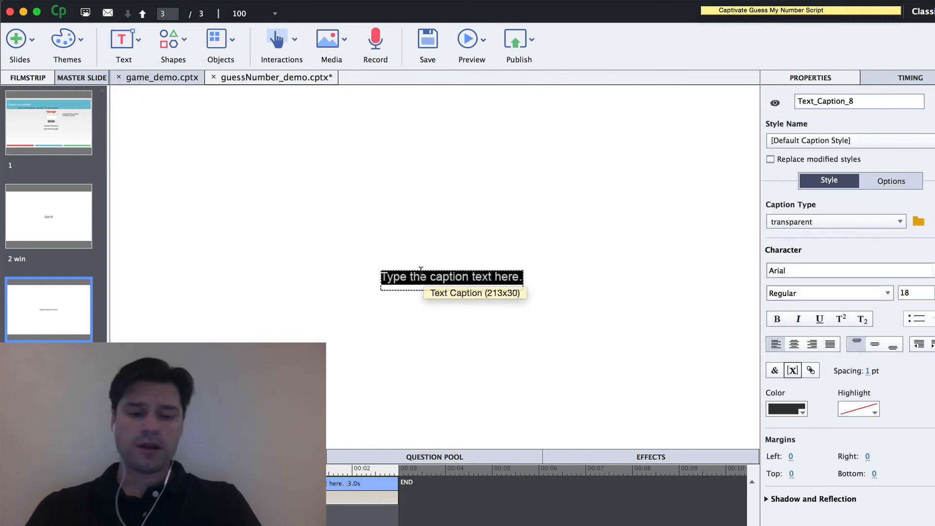
{"action": "type", "text": "Nop"}
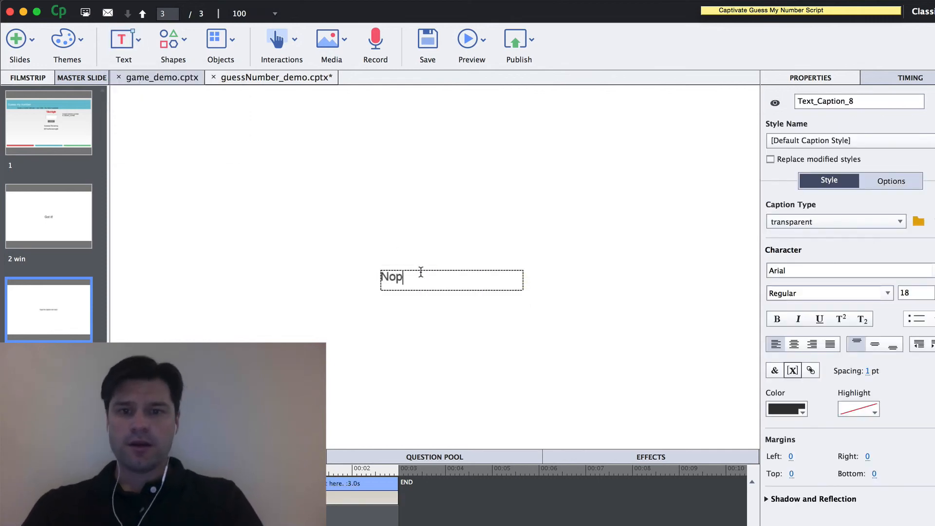
{"action": "type", "text": "e!  It was"}
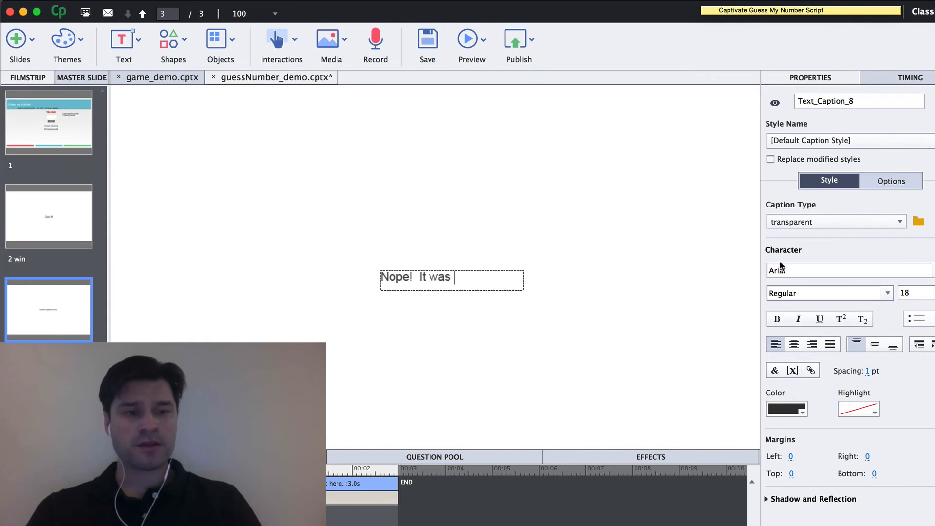
Insert the user variable rand_num after "Nope! It was" and make the caption tall enough for two lines.
{"action": "left_click", "coordinate": [793, 369]}
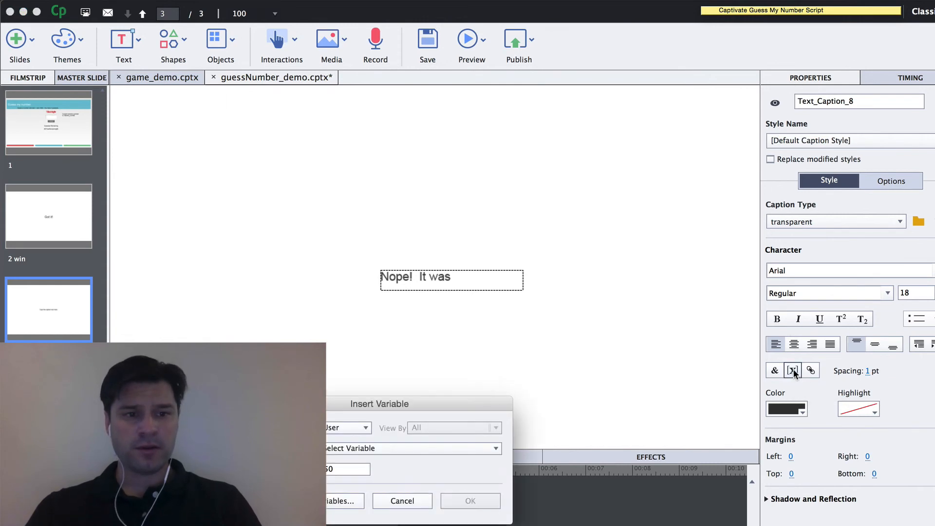
{"action": "left_click", "coordinate": [424, 446]}
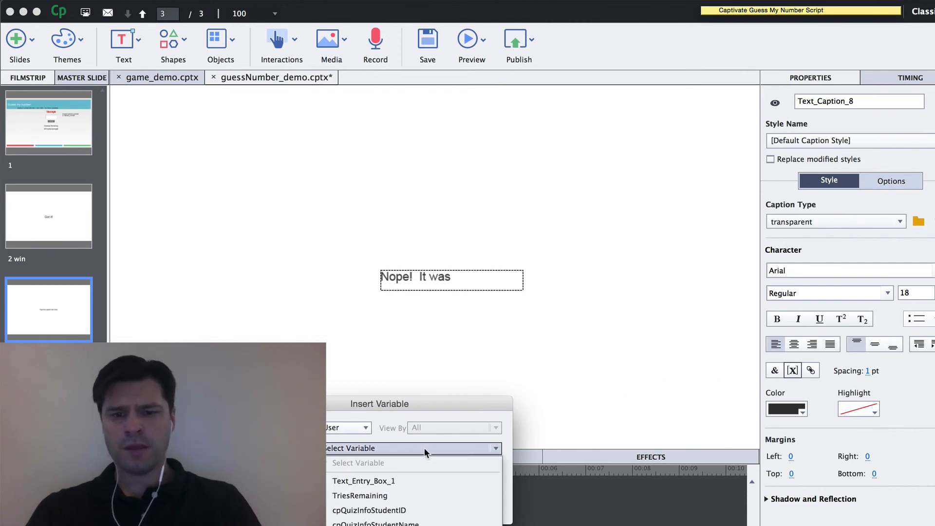
{"action": "left_click", "coordinate": [428, 510]}
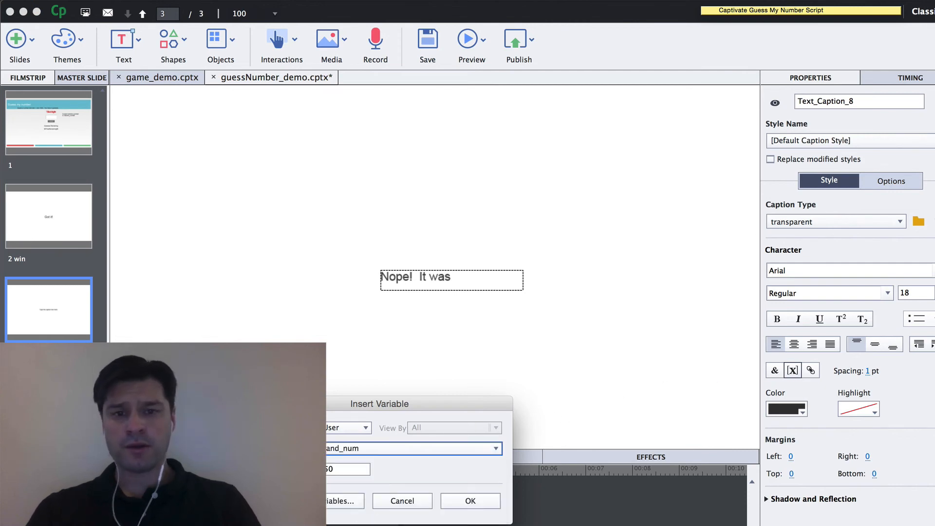
{"action": "left_click", "coordinate": [476, 500]}
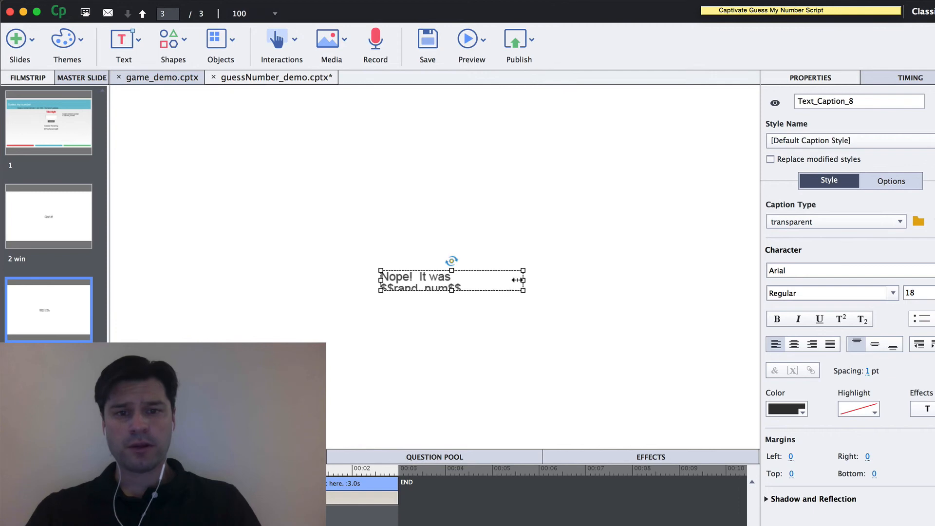
{"action": "left_click_drag", "start_coordinate": [449, 310], "coordinate": [449, 312]}
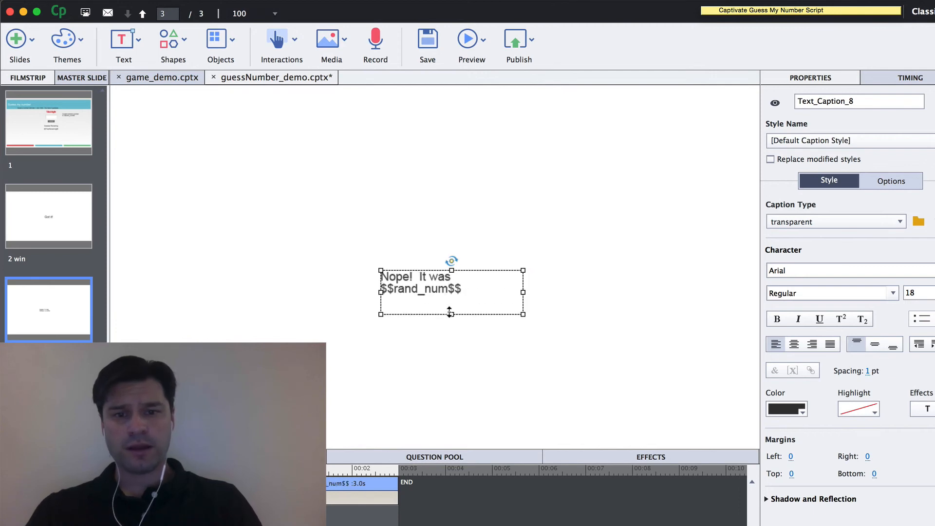
Make the "Nope! It was" caption bold with a font size of 36.
{"action": "left_click", "coordinate": [776, 319]}
{"action": "left_click", "coordinate": [927, 293]}
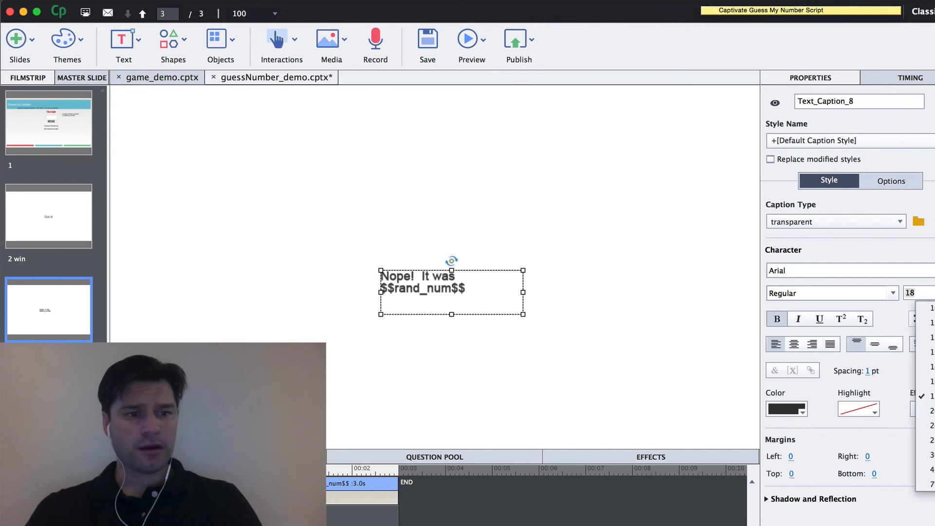
{"action": "left_click", "coordinate": [930, 454]}
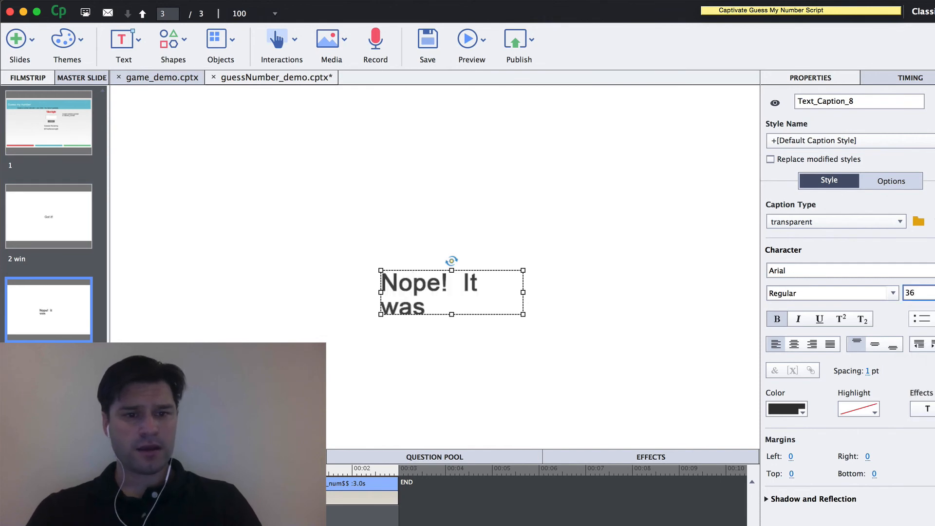
Apply the feedback style to the "Nope! It was $$rand_num$$" caption and move it slightly up the slide.
{"action": "left_click", "coordinate": [925, 141]}
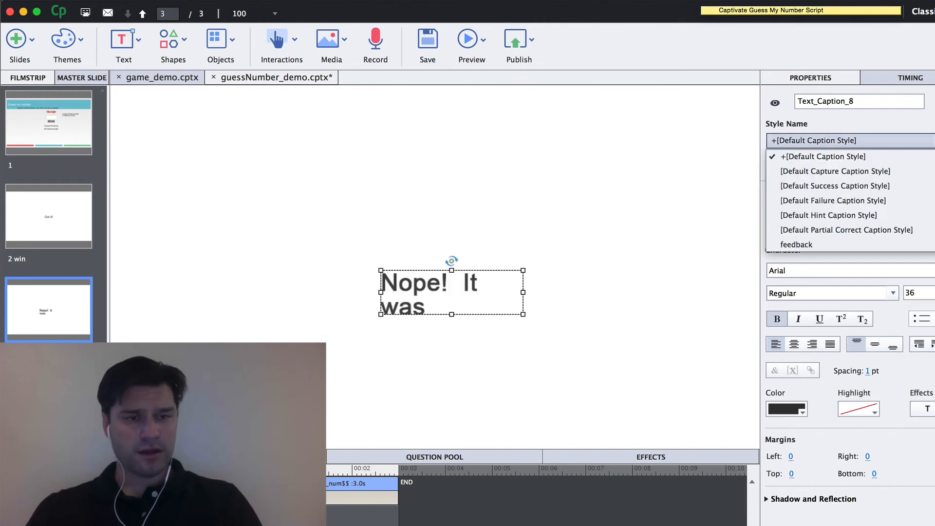
{"action": "left_click", "coordinate": [828, 244]}
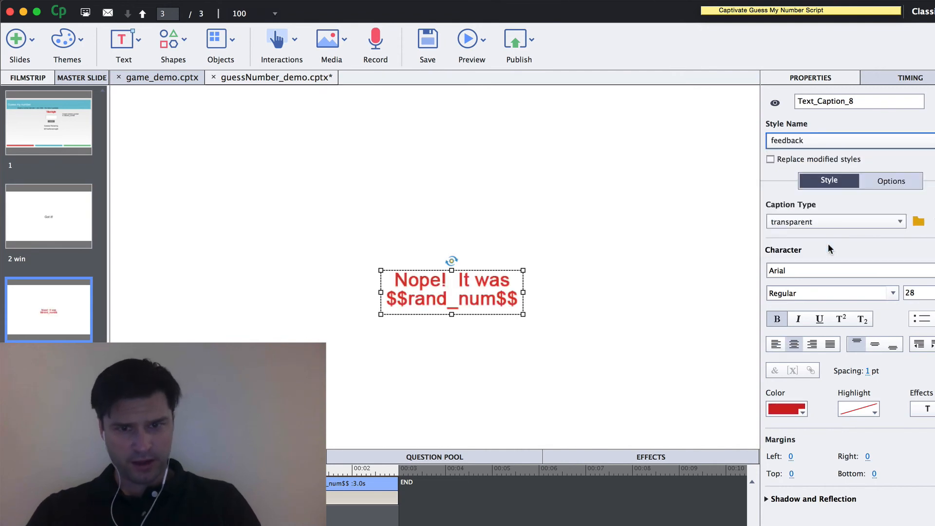
{"action": "left_click", "coordinate": [557, 312]}
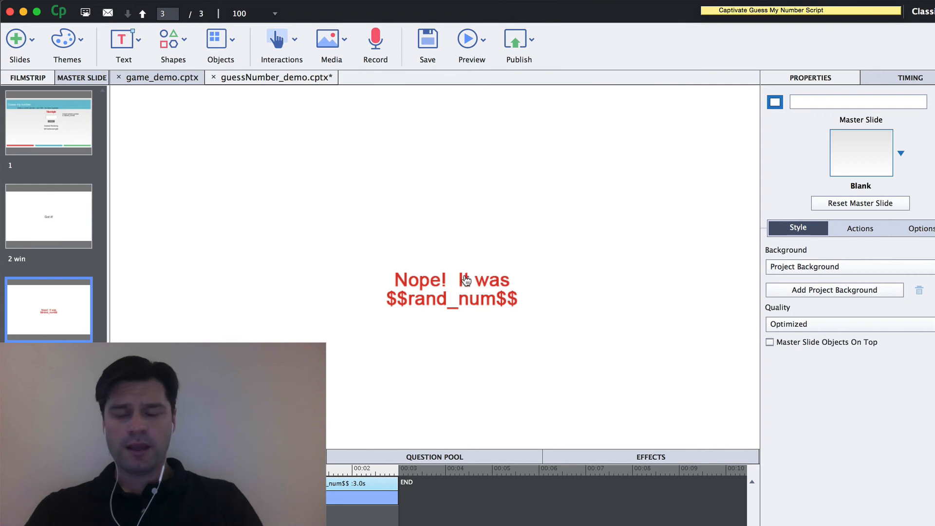
{"action": "left_click_drag", "start_coordinate": [464, 278], "coordinate": [464, 252]}
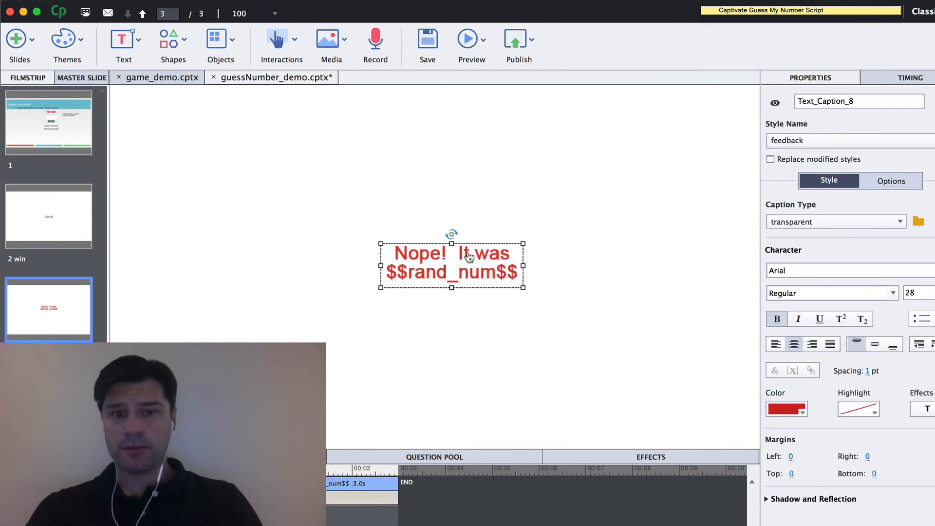
{"action": "left_click", "coordinate": [493, 350]}
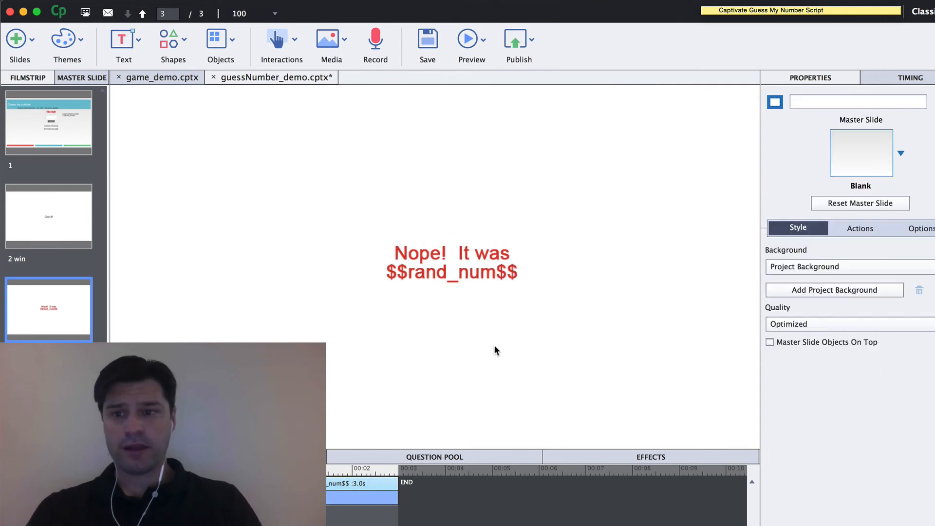
Name the "Nope! It was" slide lose.
{"action": "left_click", "coordinate": [68, 230]}
{"action": "left_click", "coordinate": [64, 325]}
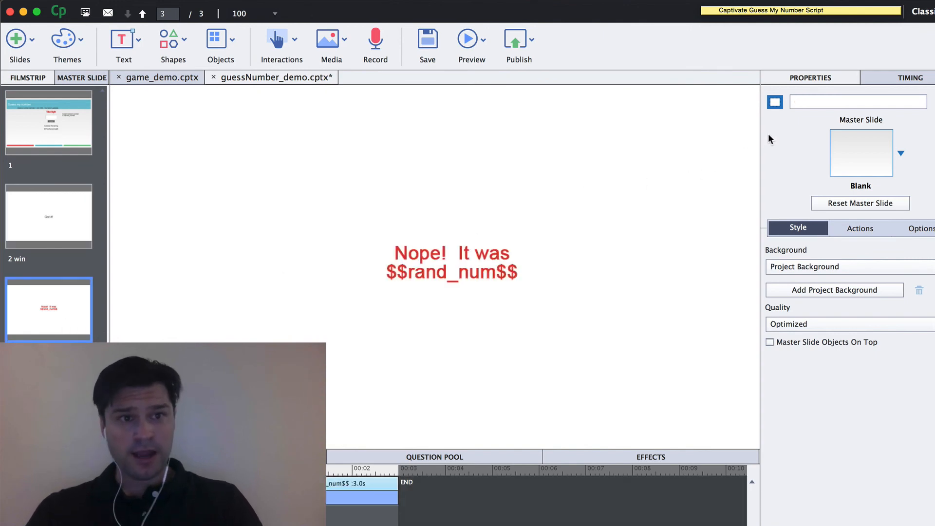
{"action": "left_click", "coordinate": [798, 98]}
{"action": "type", "text": "lo"}
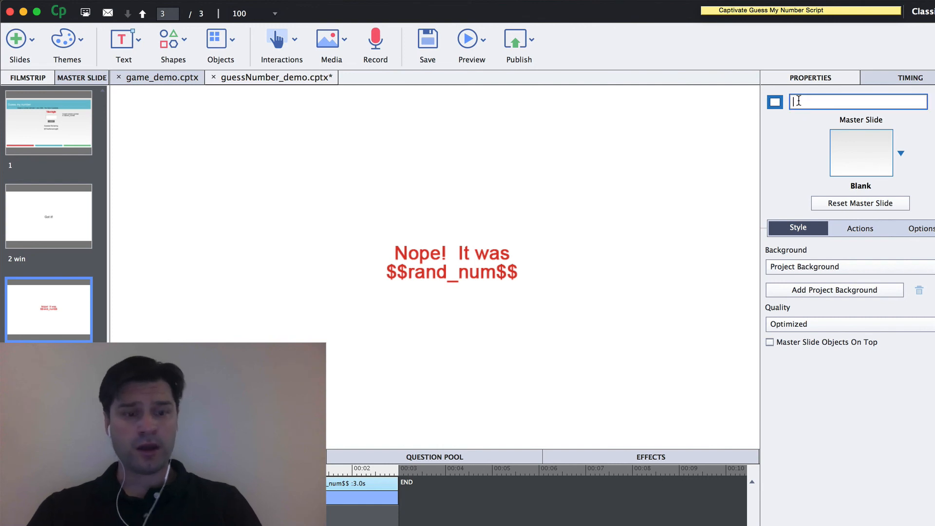
{"action": "type", "text": "se"}
{"action": "right_click", "coordinate": [610, 260]}
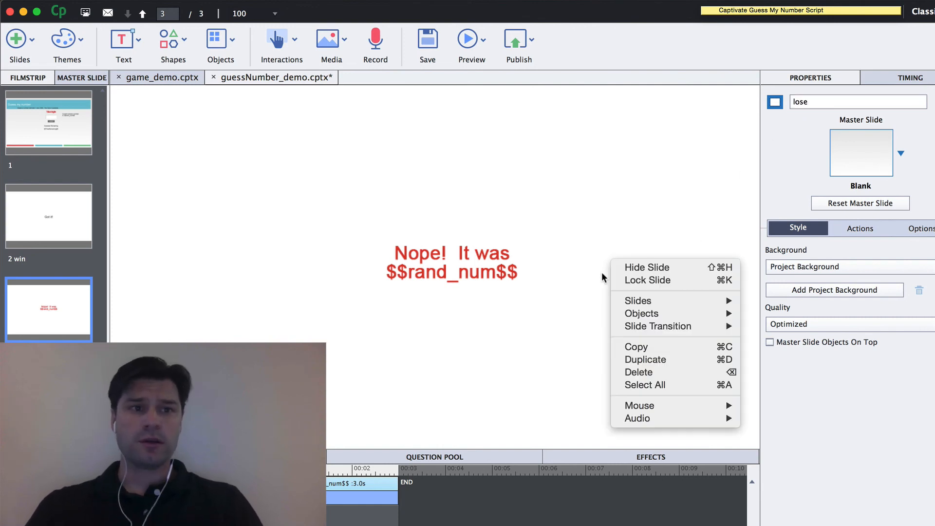
{"action": "left_click", "coordinate": [590, 243]}
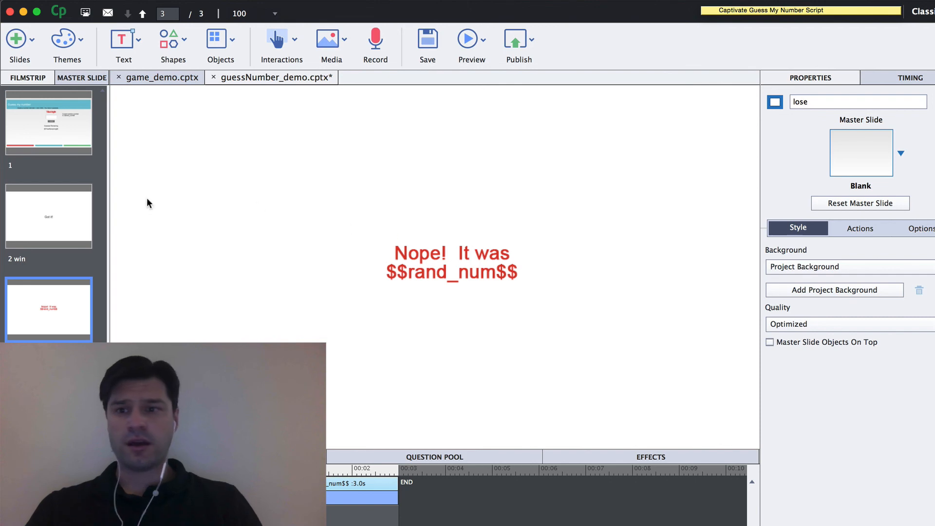
Name the "Guess my number" slide game.
{"action": "left_click", "coordinate": [66, 120]}
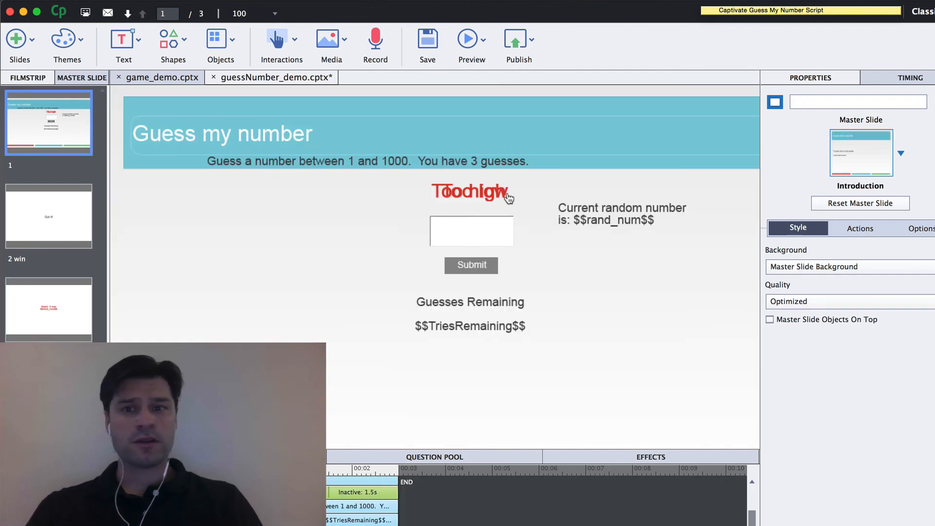
{"action": "left_click", "coordinate": [834, 103]}
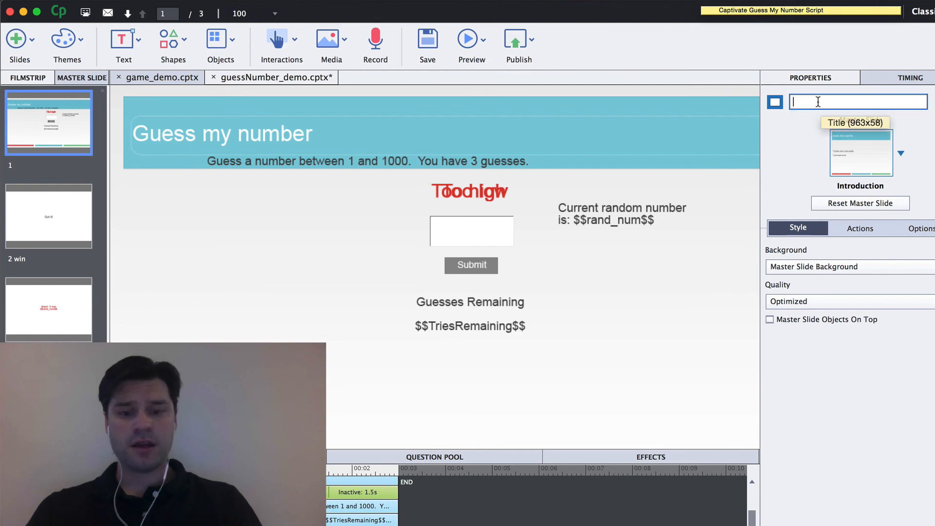
{"action": "type", "text": "game"}
{"action": "key", "text": "Return"}
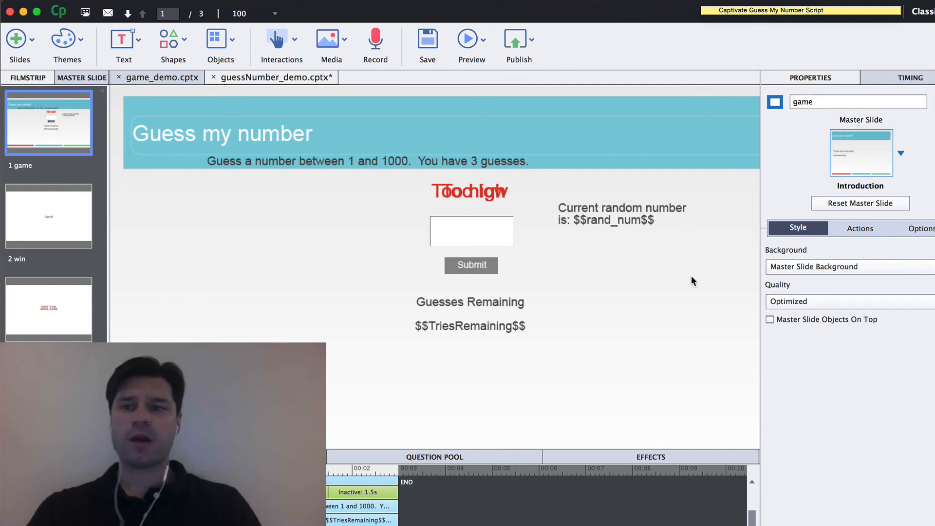